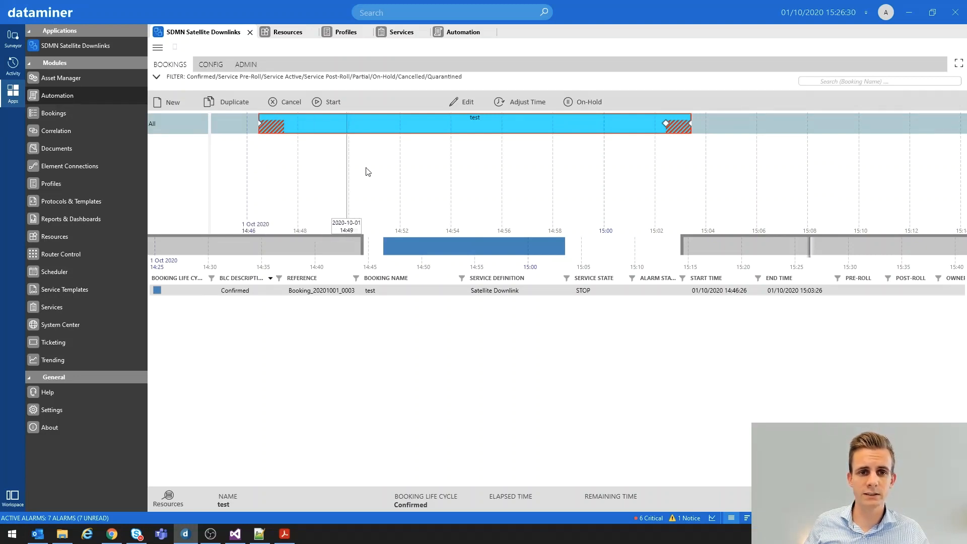
# Review the actions of the Satellite Downlink service definition and the states selectable for its STANDBY action.
pyautogui.click(403, 32)
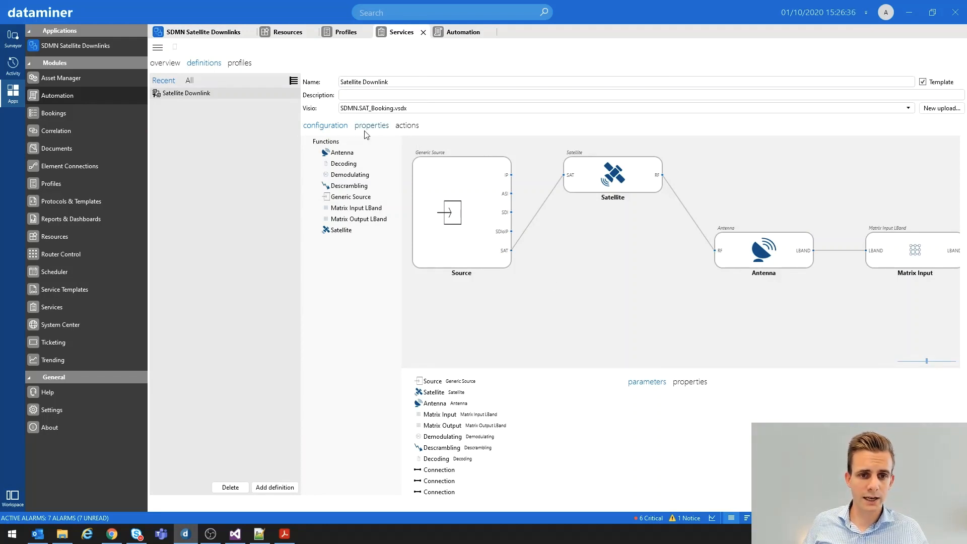
pyautogui.click(415, 127)
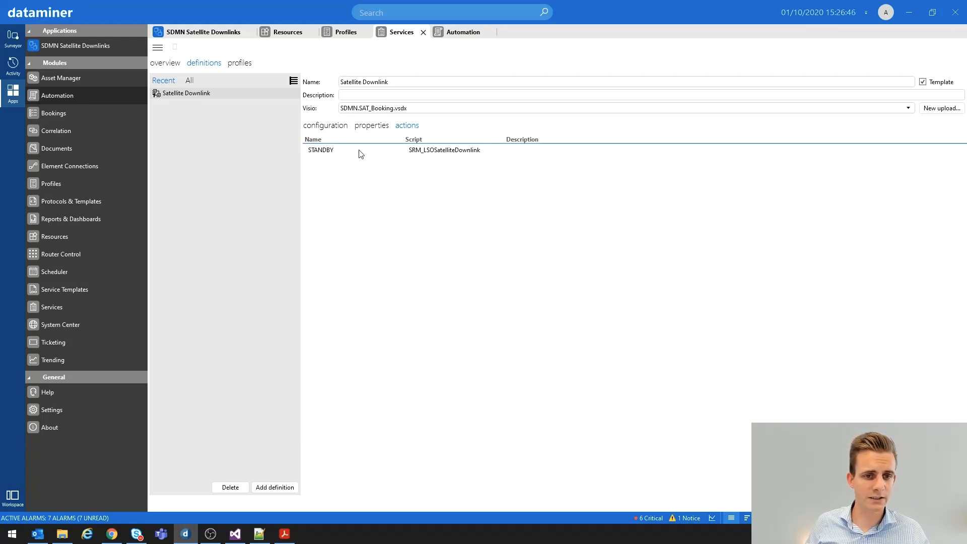
pyautogui.doubleClick(326, 151)
pyautogui.click(396, 150)
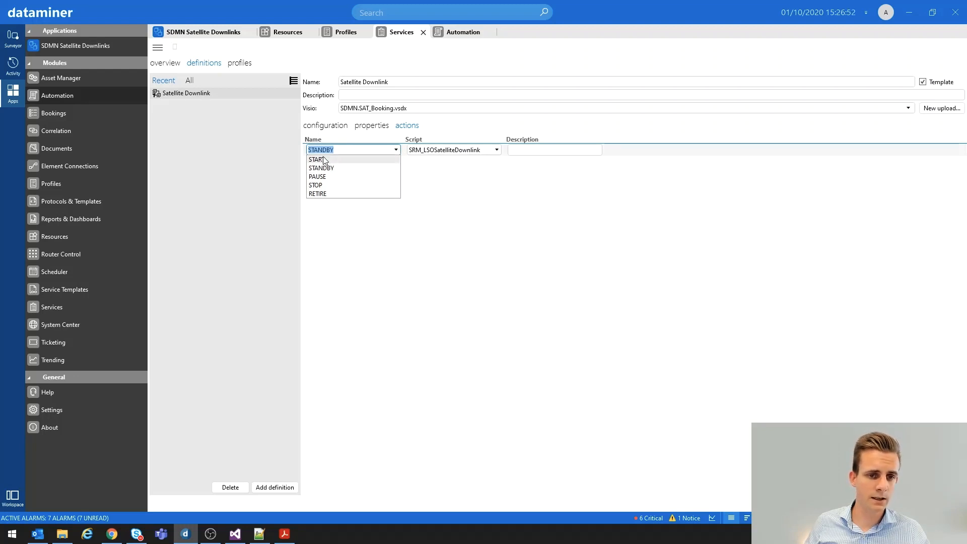
pyautogui.click(345, 223)
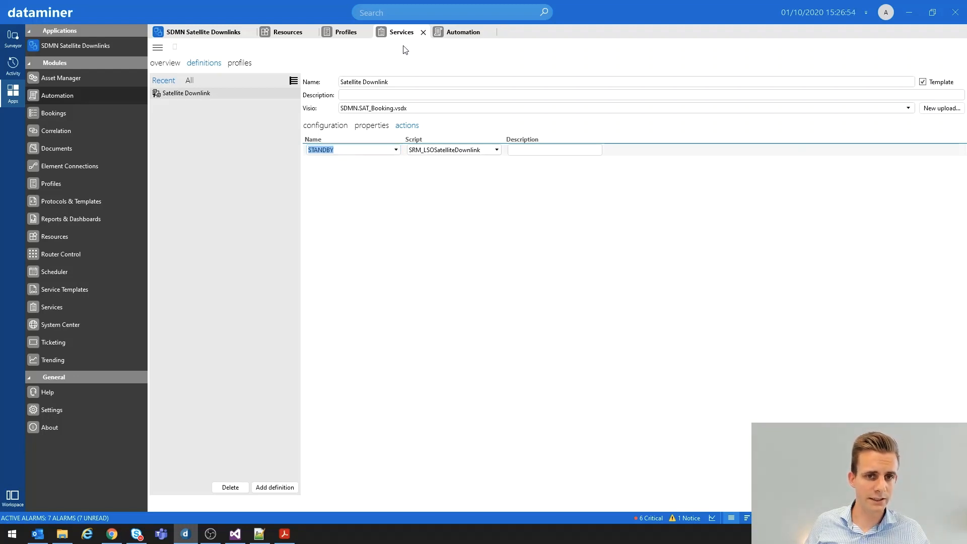
# Check the start of the test booking on the SDMN Satellite Downlinks timeline, and return to the script assigned to the STANDBY action.
pyautogui.click(218, 35)
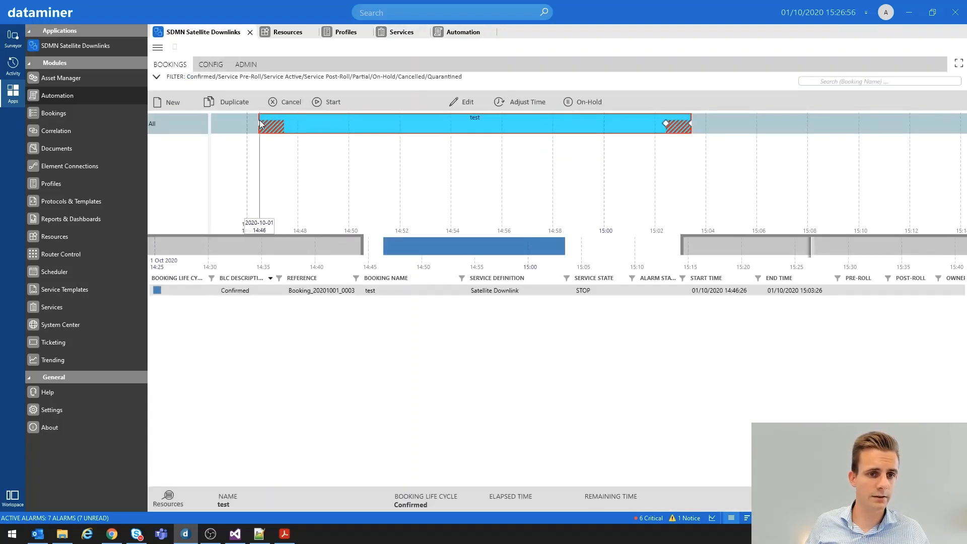
pyautogui.click(403, 34)
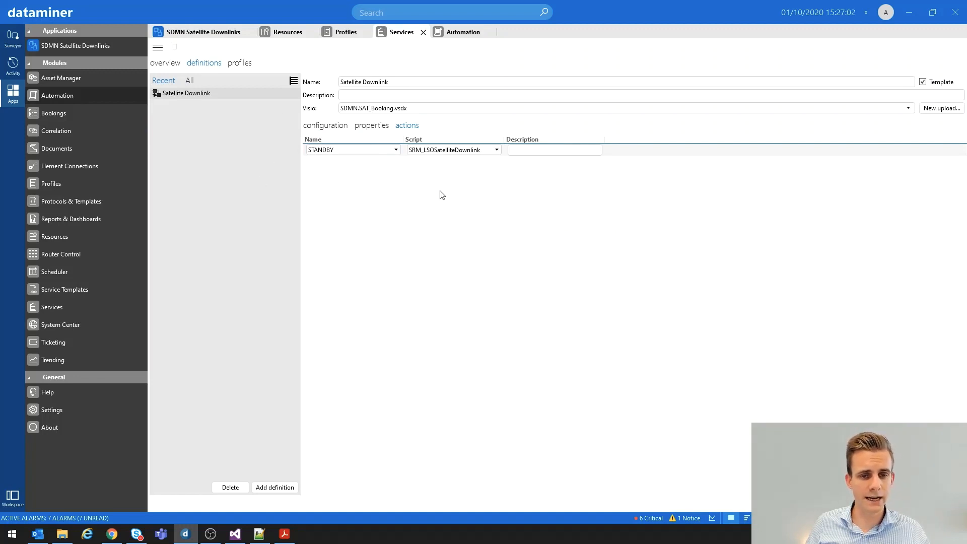
pyautogui.click(488, 151)
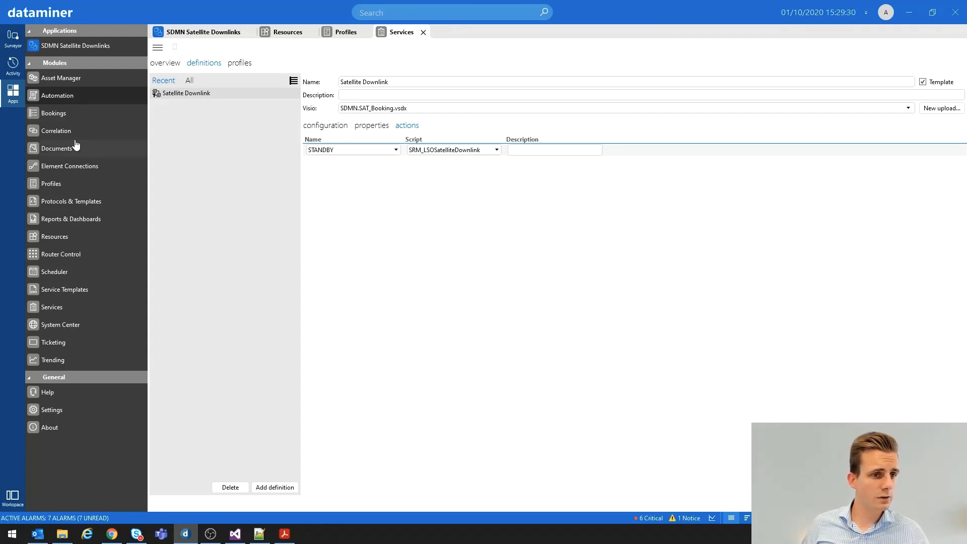
# View the SRM_LSOTemplate script in the SRM folder of the Automation module and show the operations available for it, such as Duplicate.
pyautogui.click(56, 97)
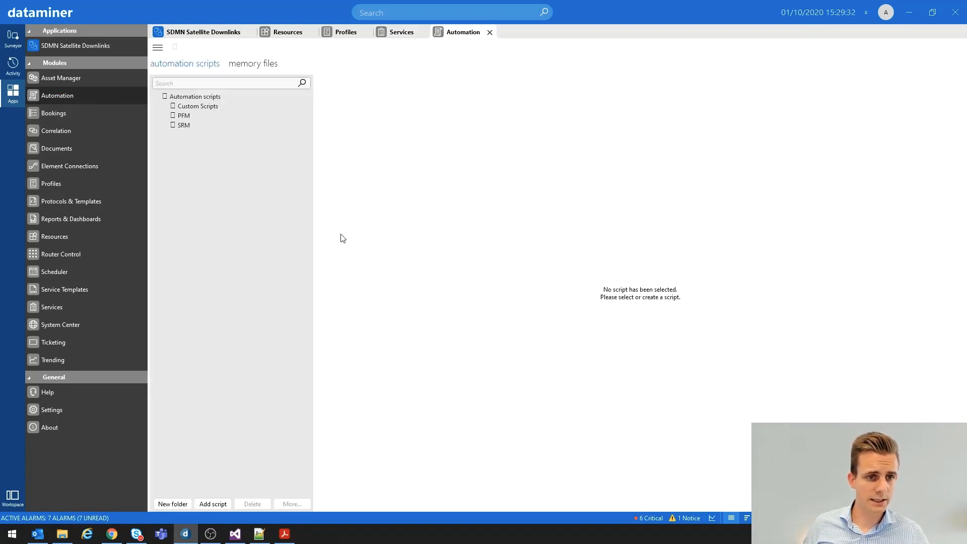
pyautogui.click(164, 125)
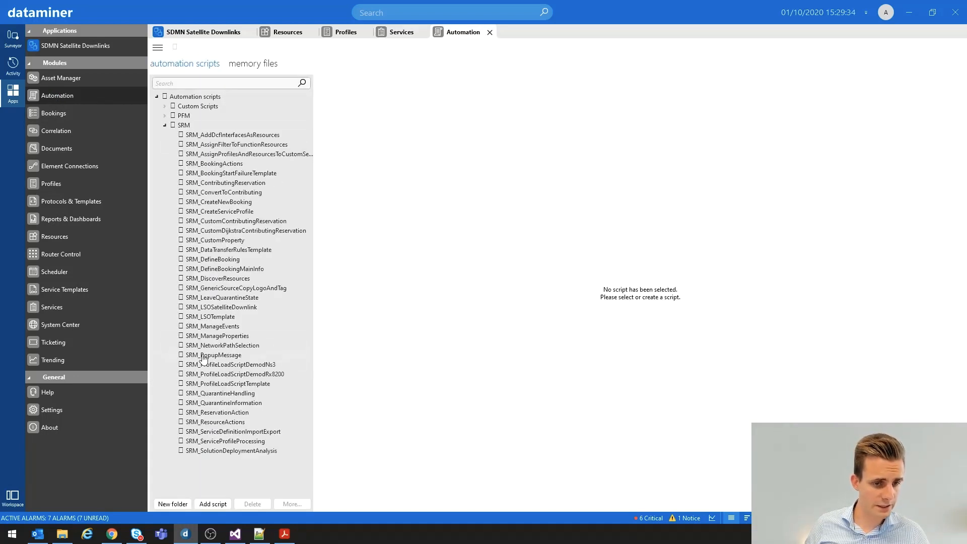
pyautogui.click(212, 317)
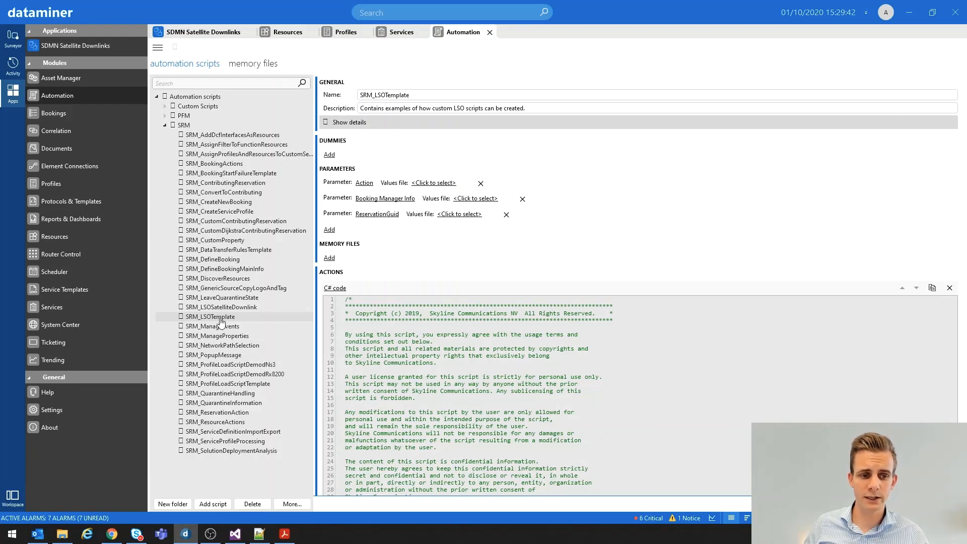
pyautogui.rightClick(222, 321)
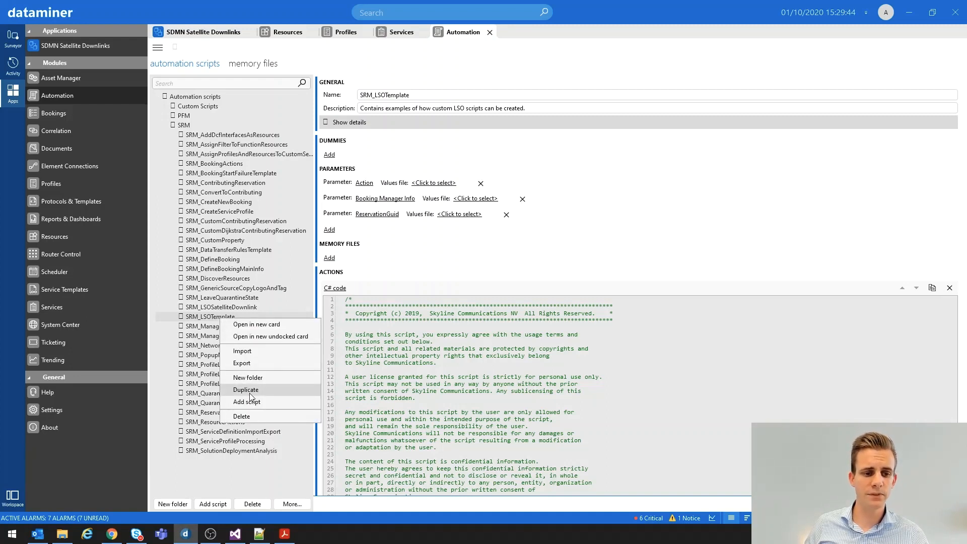
# Copy all C# code of the SRM_LSOSatelliteDownlink script over the contents of Buffer1.cs in Visual Studio and save the file.
pyautogui.click(231, 308)
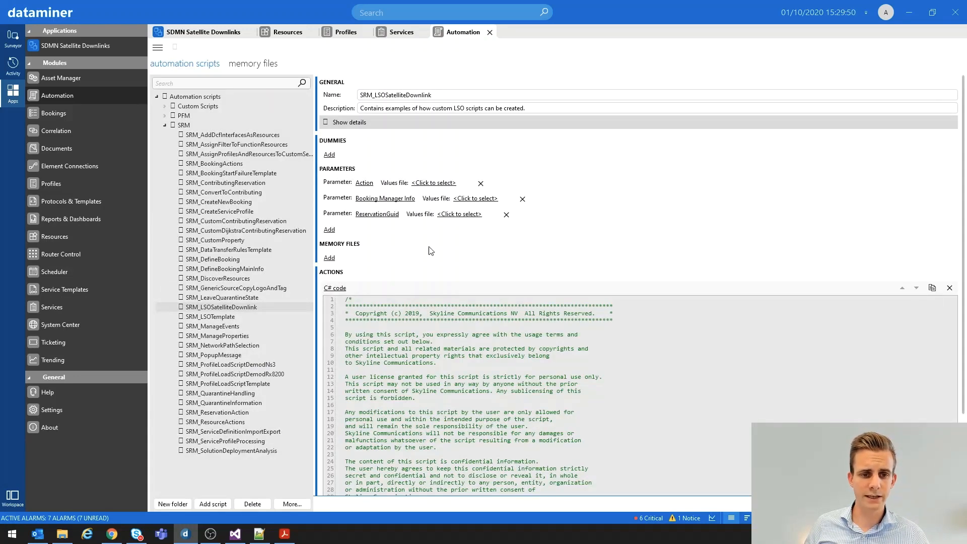
pyautogui.moveTo(475, 383); pyautogui.dragTo(478, 364)
pyautogui.hotkey('ctrl', 'a')
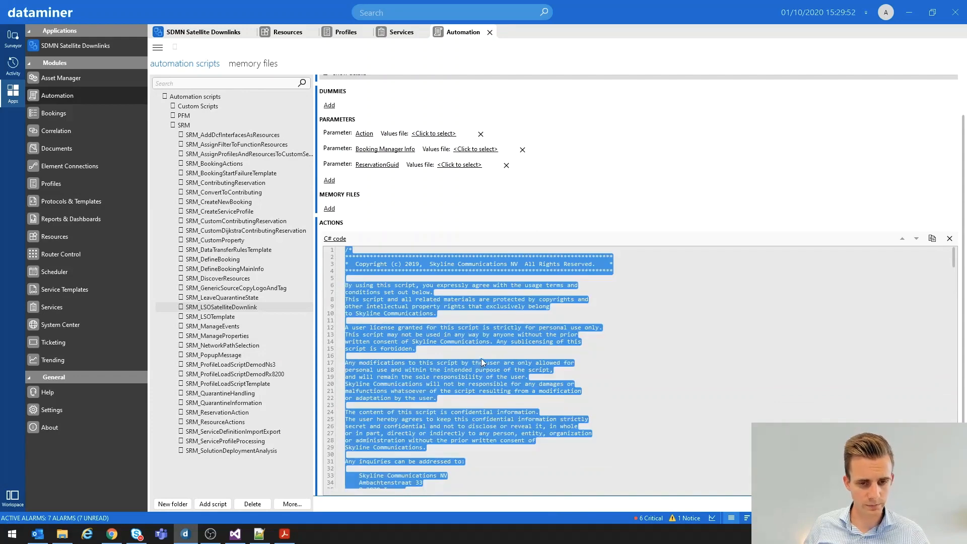
pyautogui.click(235, 533)
pyautogui.hotkey('ctrl', 'a')
pyautogui.hotkey('ctrl', 'v')
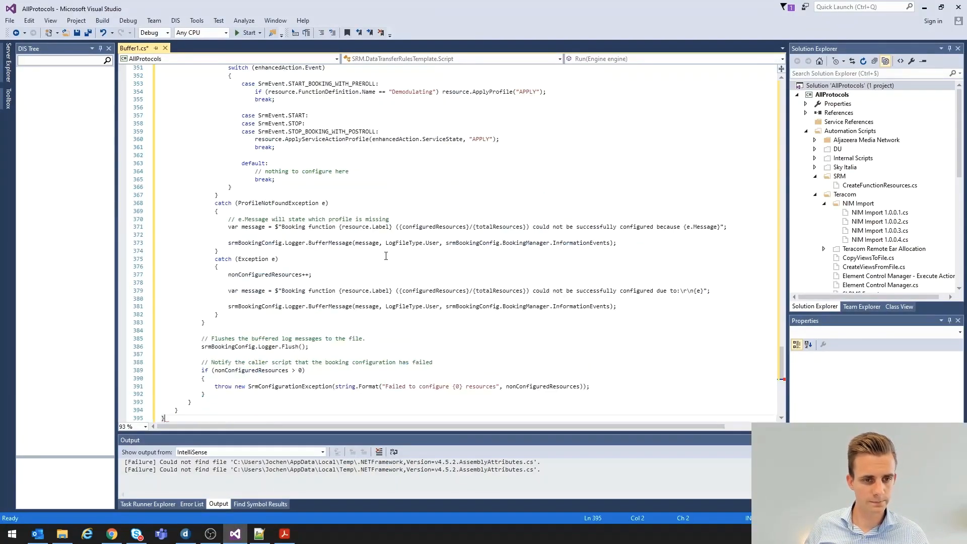
pyautogui.scroll(10, 625, 299)
pyautogui.hotkey('ctrl', 's')
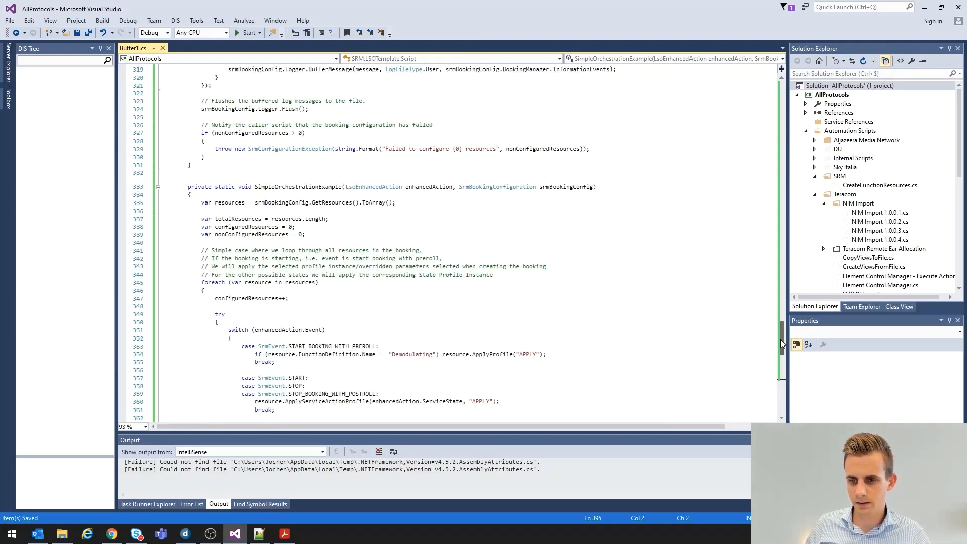
# Locate the Run method in the script and highlight the block of three orchestration example calls after the common part.
pyautogui.scroll(20, 415, 191)
pyautogui.scroll(-9, 415, 190)
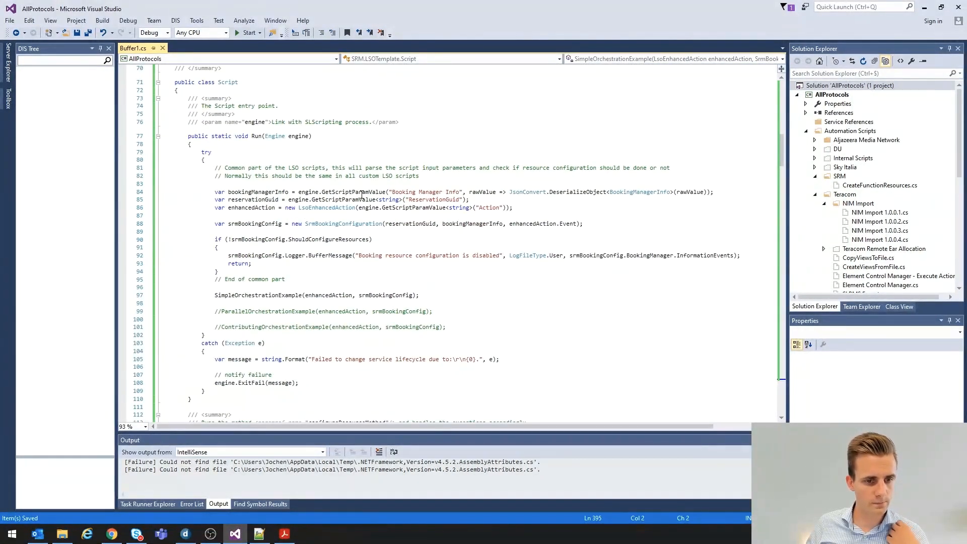
pyautogui.scroll(-3, 361, 194)
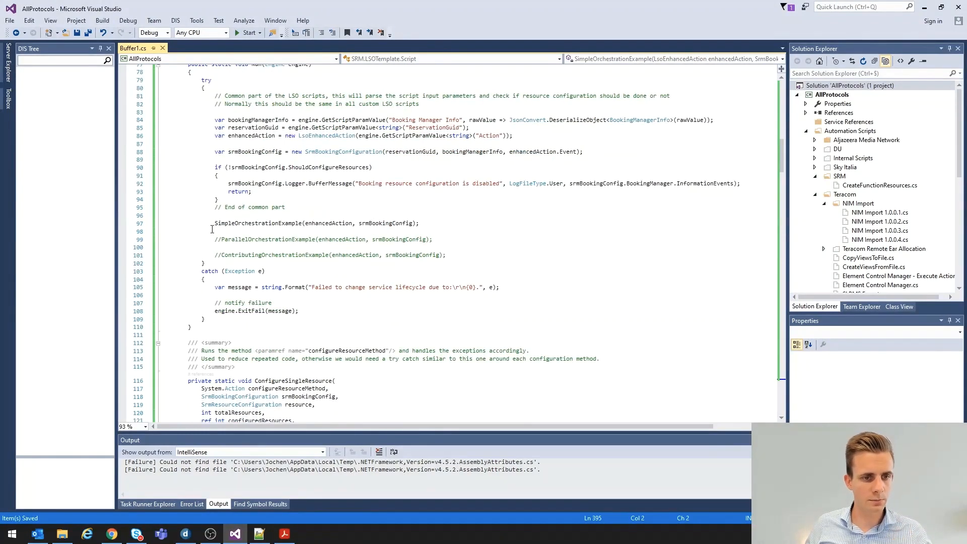
pyautogui.moveTo(213, 225); pyautogui.dragTo(454, 254)
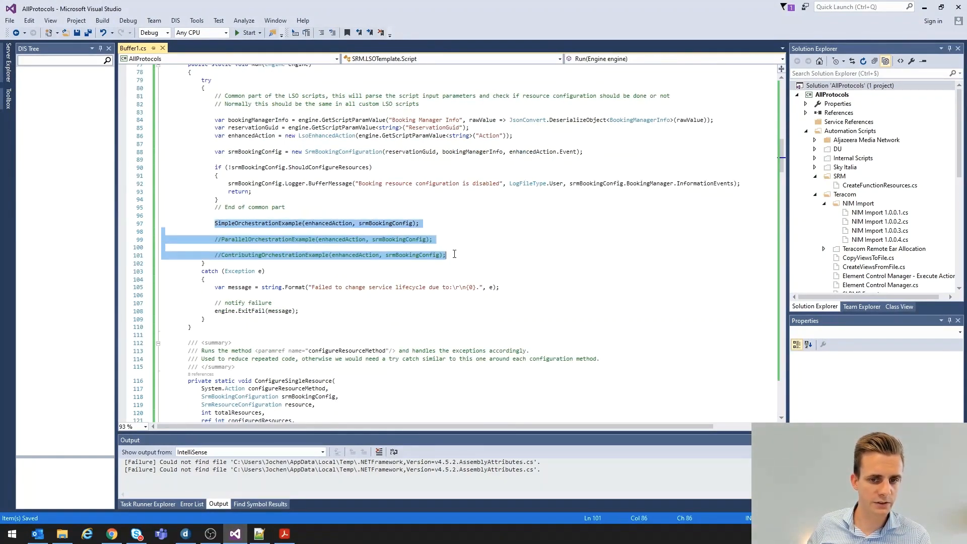
pyautogui.scroll(1, 454, 254)
# Highlight in turn the method names SimpleOrchestrationExample, ParallelOrchestrationExample and ContributingOrchestrationExample in the Run method.
pyautogui.click(217, 248)
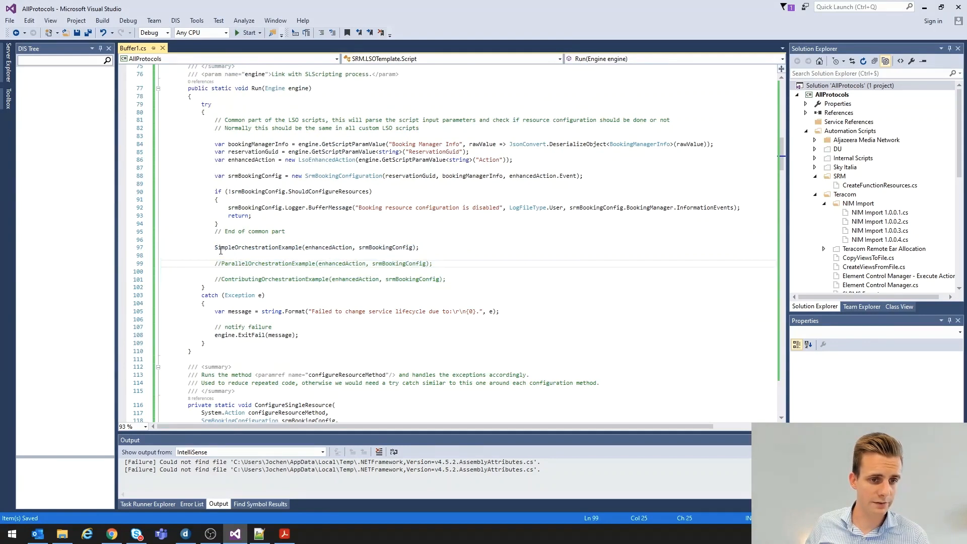
pyautogui.moveTo(217, 248); pyautogui.dragTo(303, 250)
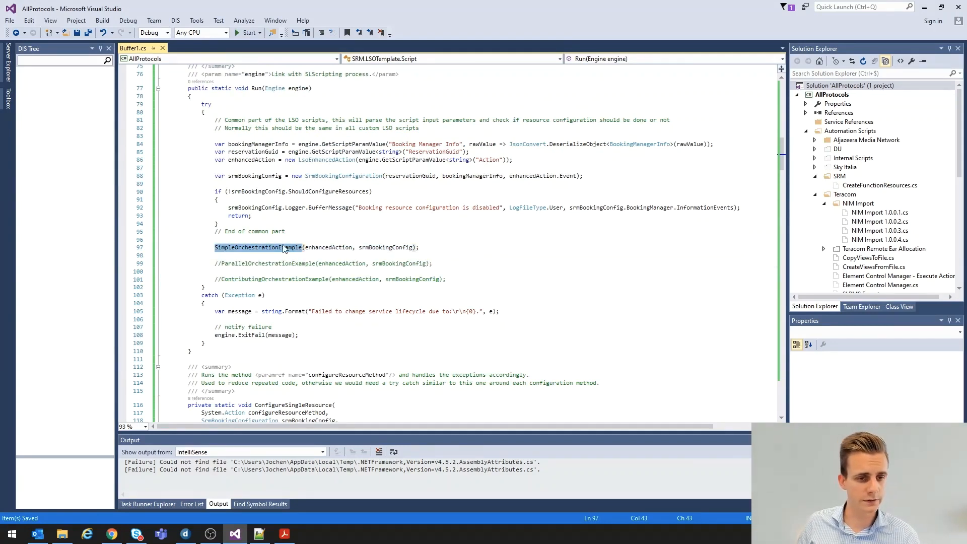
pyautogui.click(221, 266)
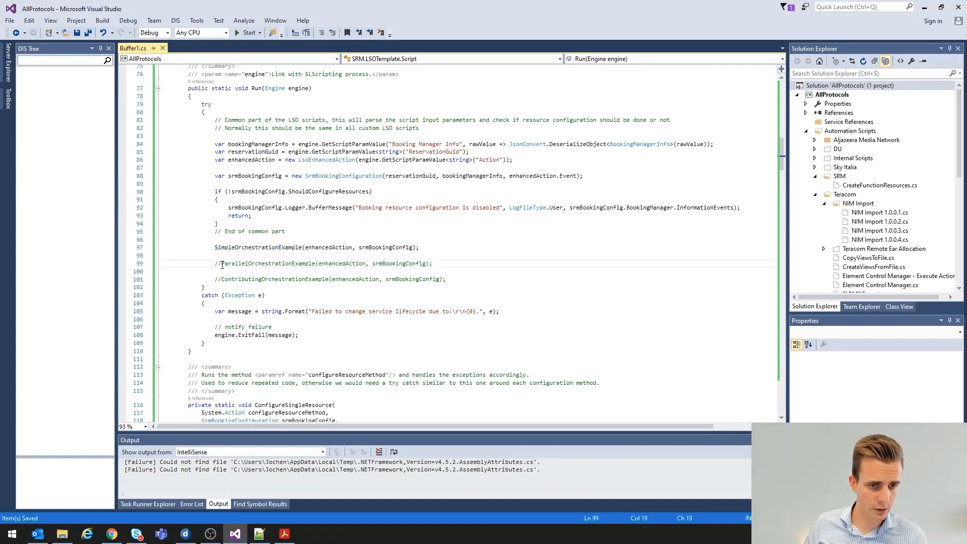
pyautogui.moveTo(222, 265); pyautogui.dragTo(317, 263)
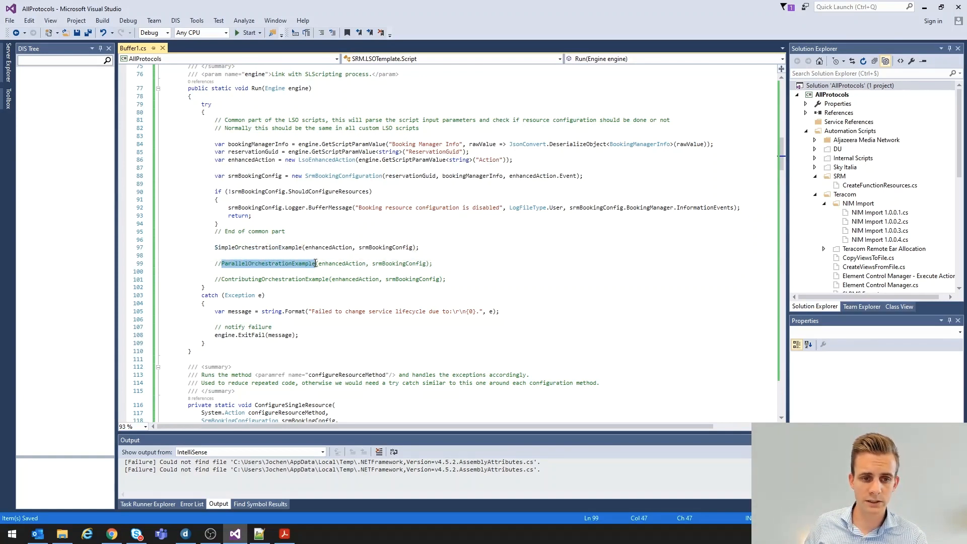
pyautogui.click(220, 278)
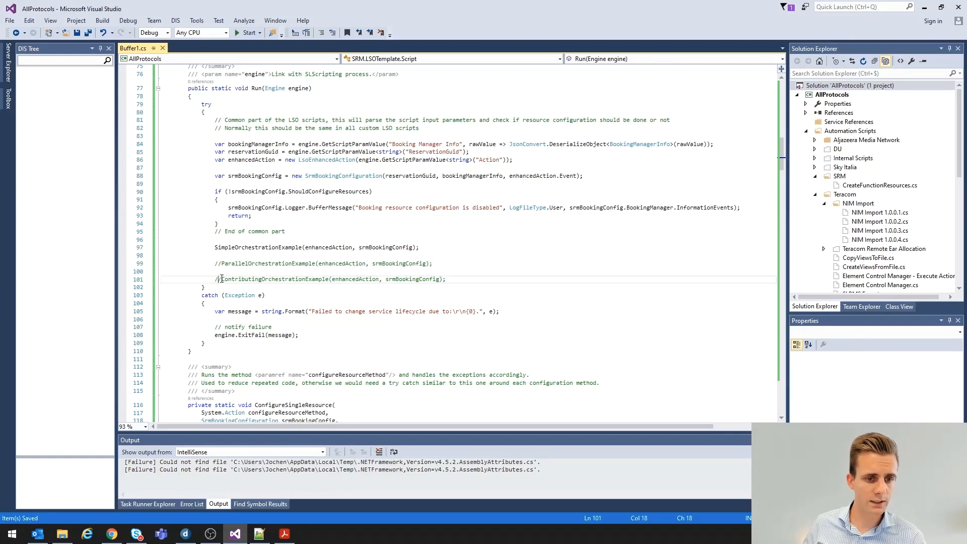
pyautogui.moveTo(222, 279); pyautogui.dragTo(329, 281)
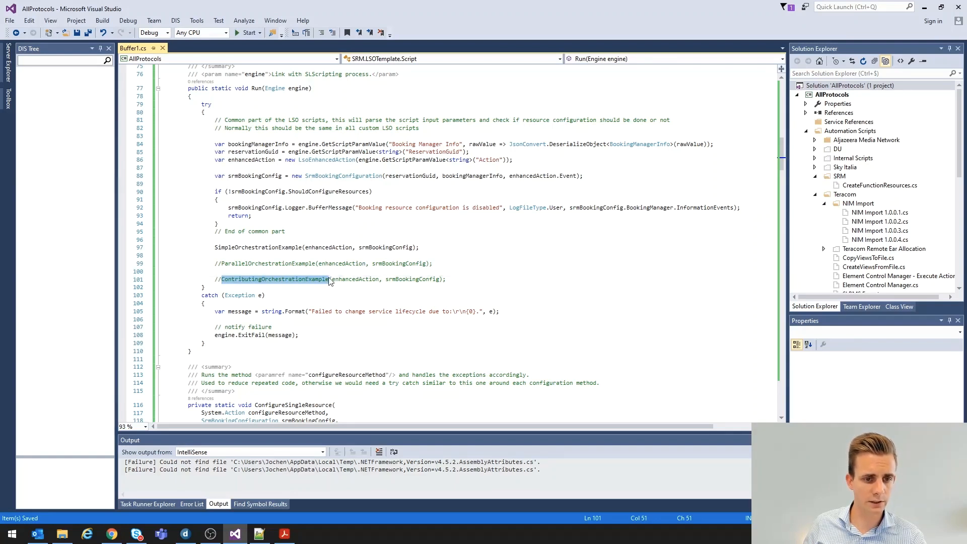
pyautogui.click(241, 273)
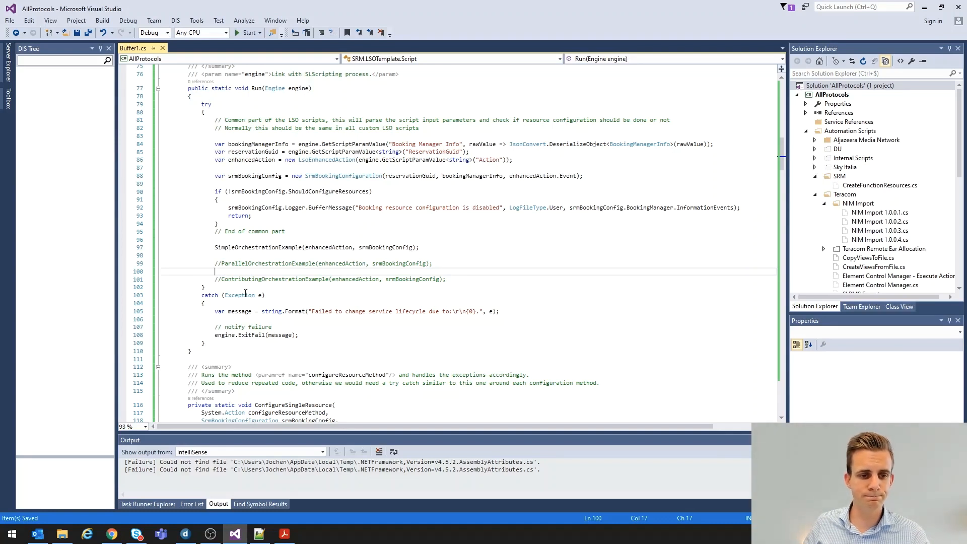
# Go to the definition of SimpleOrchestrationExample and examine its foreach loop over the booking's resources.
pyautogui.click(243, 249)
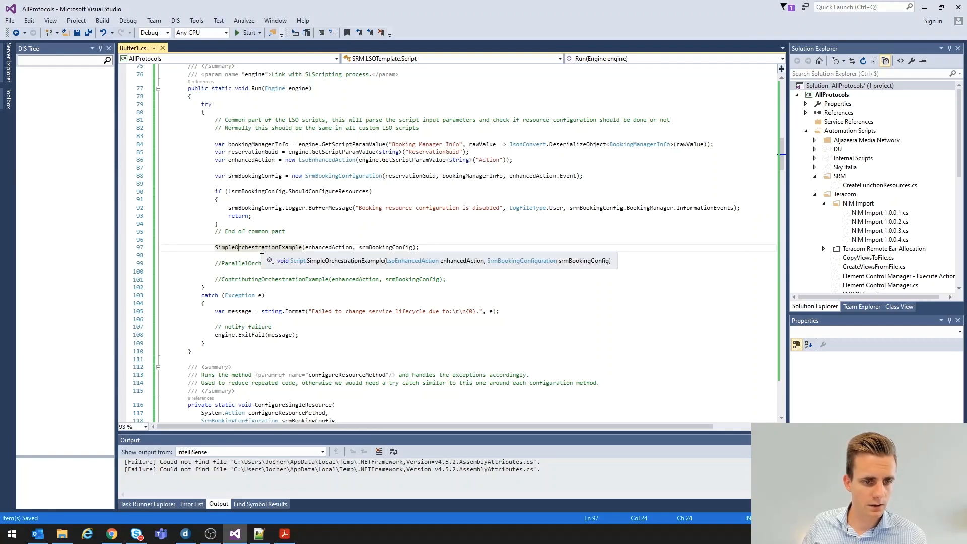
pyautogui.press('F12')
pyautogui.scroll(-2, 318, 279)
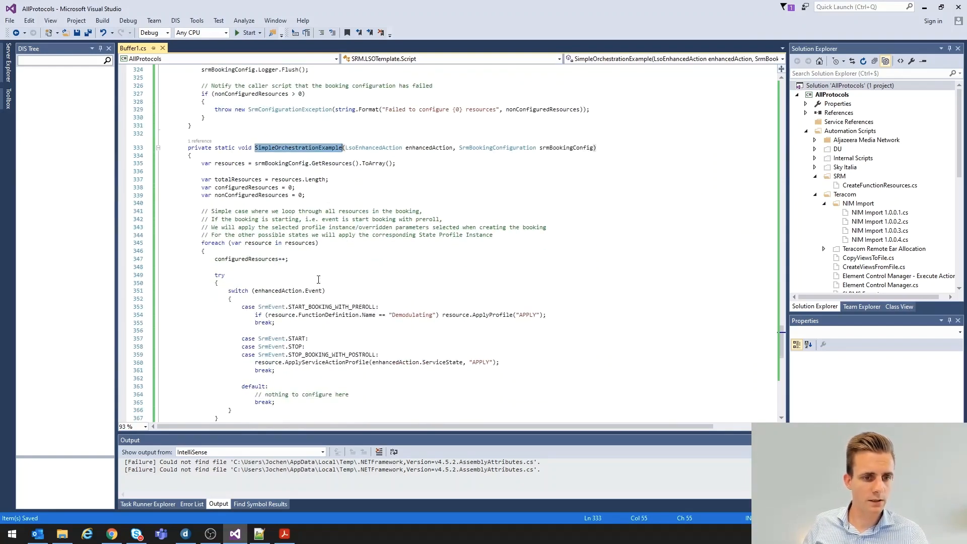
pyautogui.scroll(-1, 289, 291)
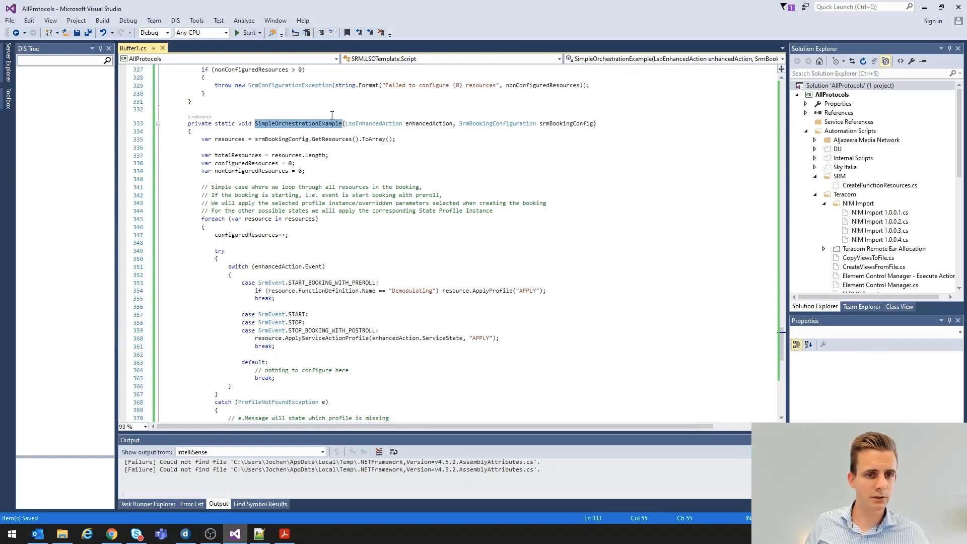
pyautogui.click(258, 221)
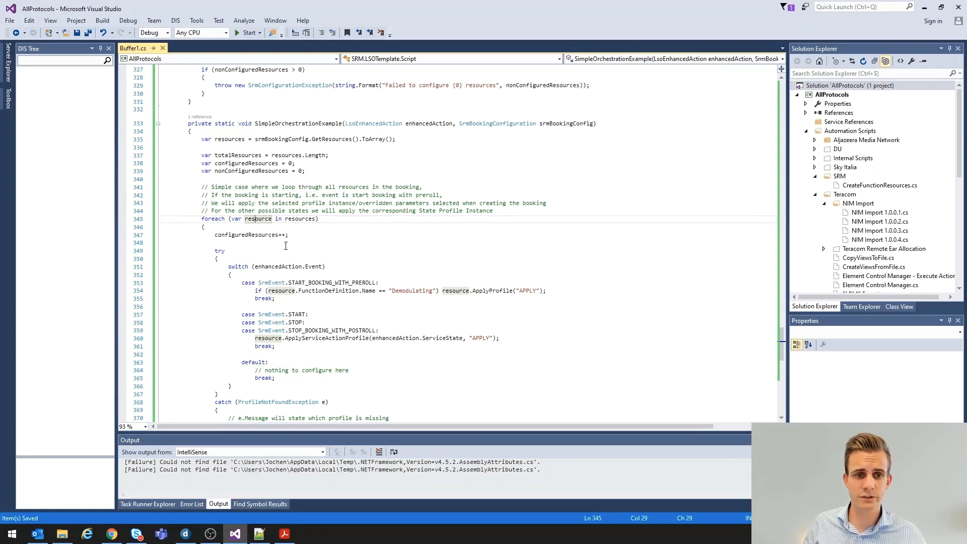
# Examine the switch on enhancedAction.Event, in particular the START_BOOKING_WITH_PREROLL case and its "Demodulating" function condition.
pyautogui.scroll(-3, 320, 252)
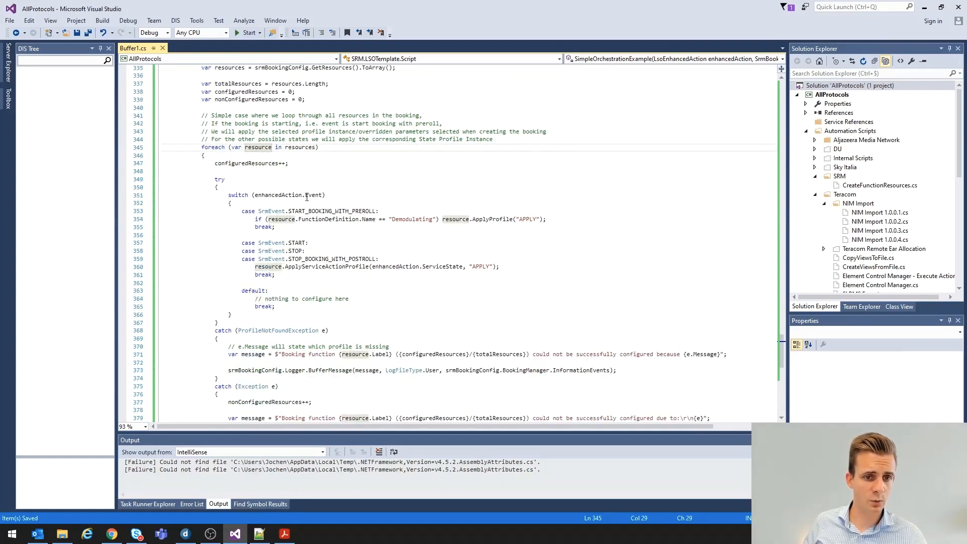
pyautogui.click(310, 197)
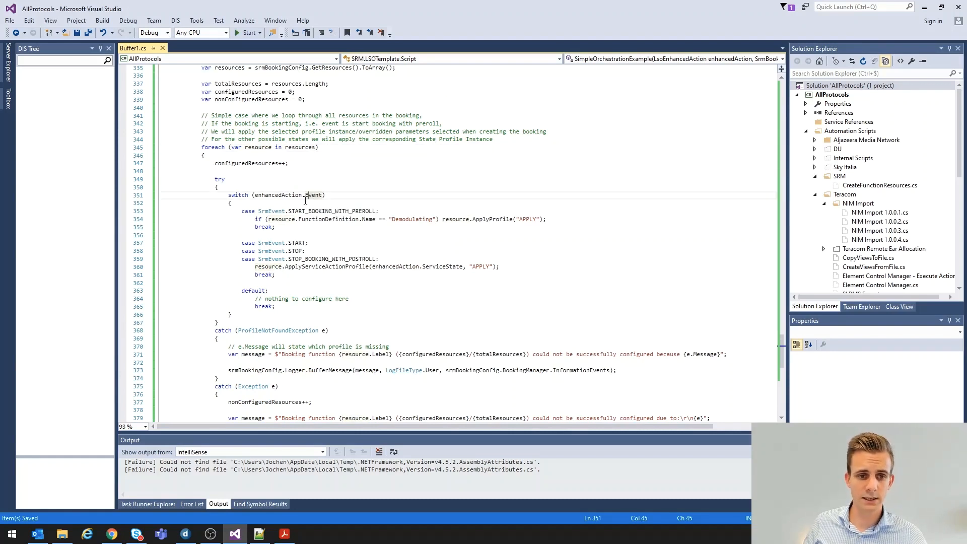
pyautogui.click(302, 211)
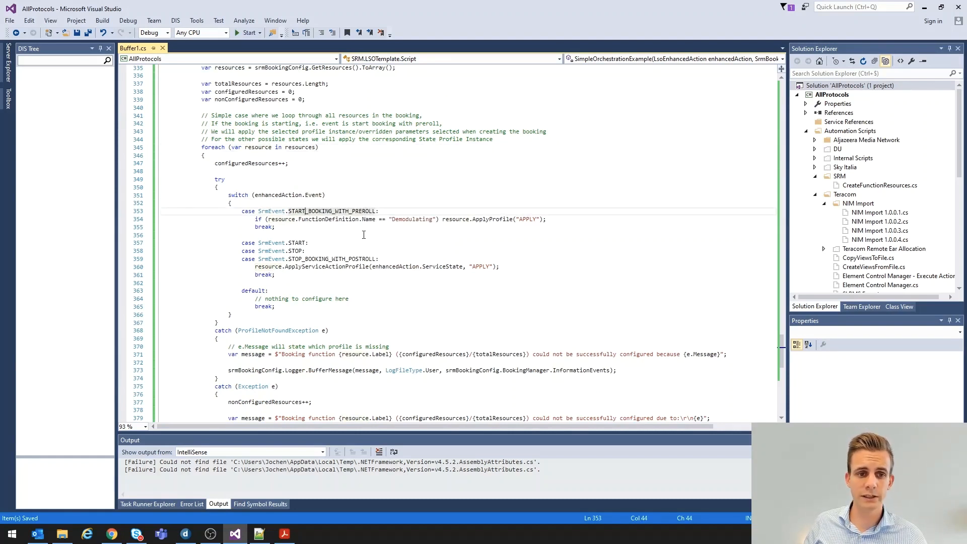
pyautogui.moveTo(255, 219); pyautogui.dragTo(441, 219)
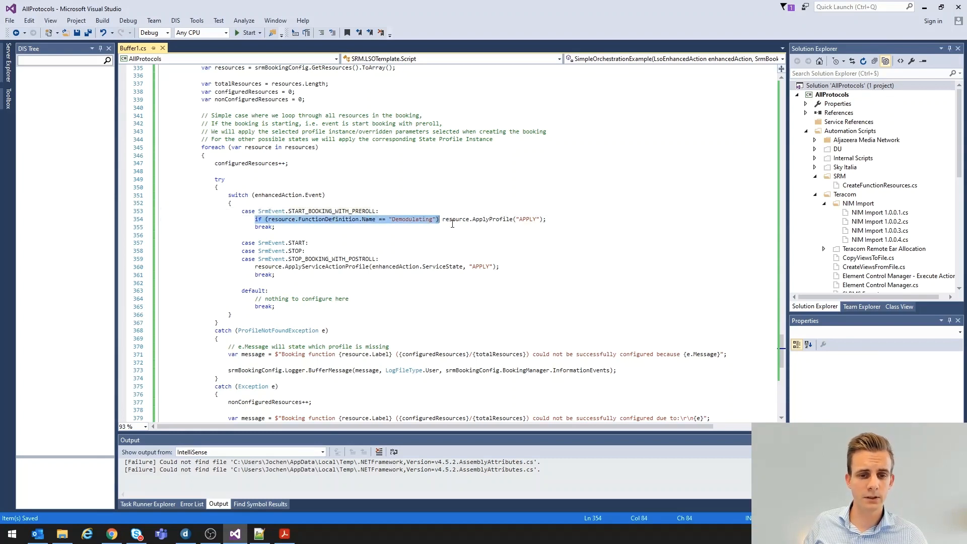
pyautogui.click(452, 220)
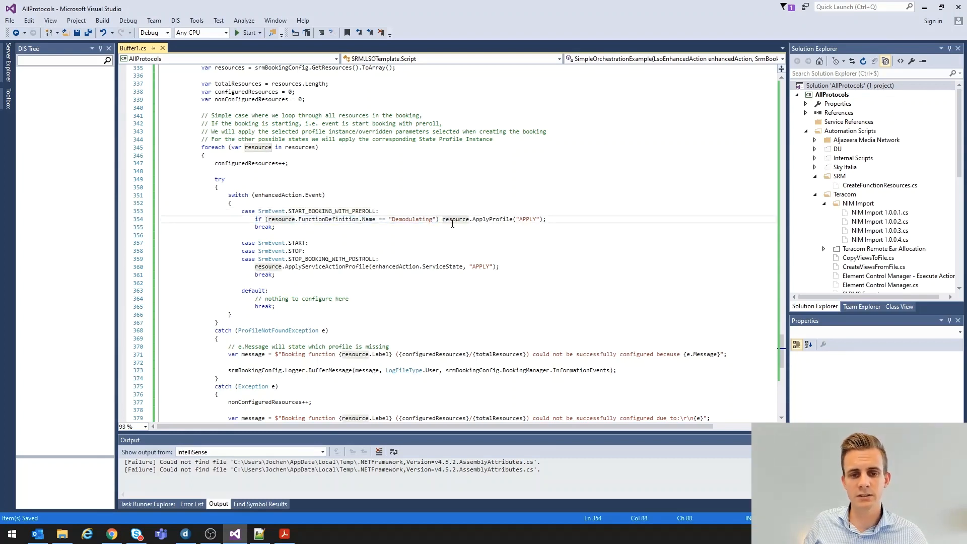
pyautogui.doubleClick(407, 221)
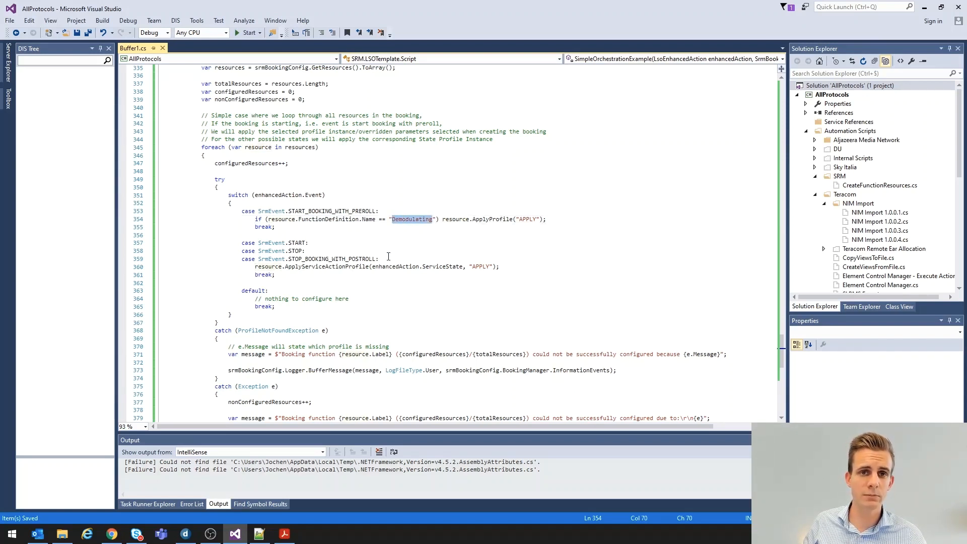
# Highlight the "Demodulating" function name and the whole if statement in the START_BOOKING_WITH_PREROLL case.
pyautogui.click(432, 220)
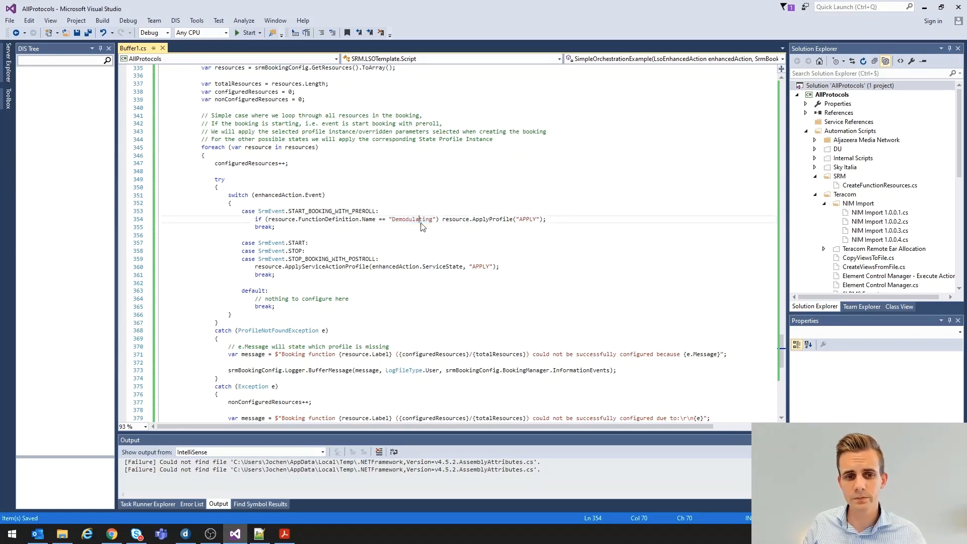
pyautogui.moveTo(432, 220); pyautogui.dragTo(391, 221)
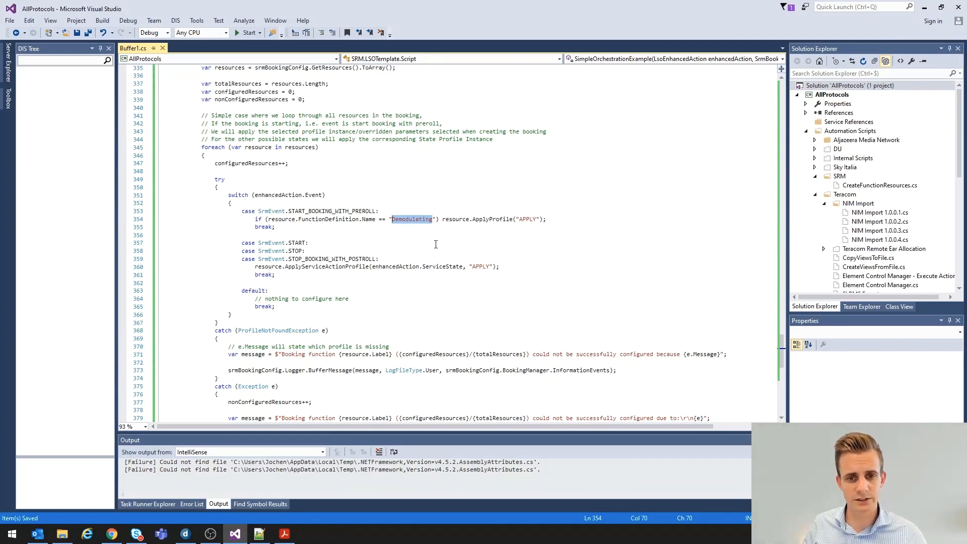
pyautogui.click(259, 219)
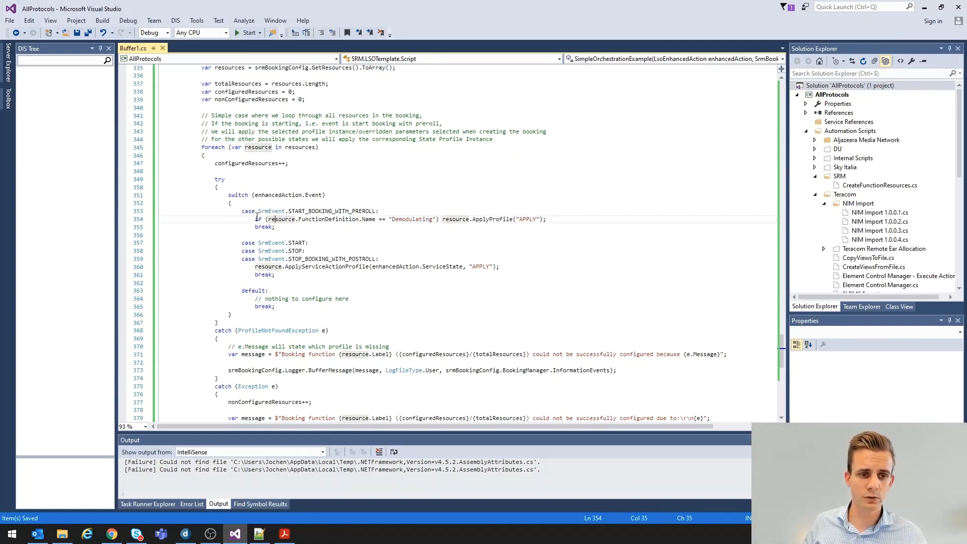
pyautogui.moveTo(255, 219); pyautogui.dragTo(548, 217)
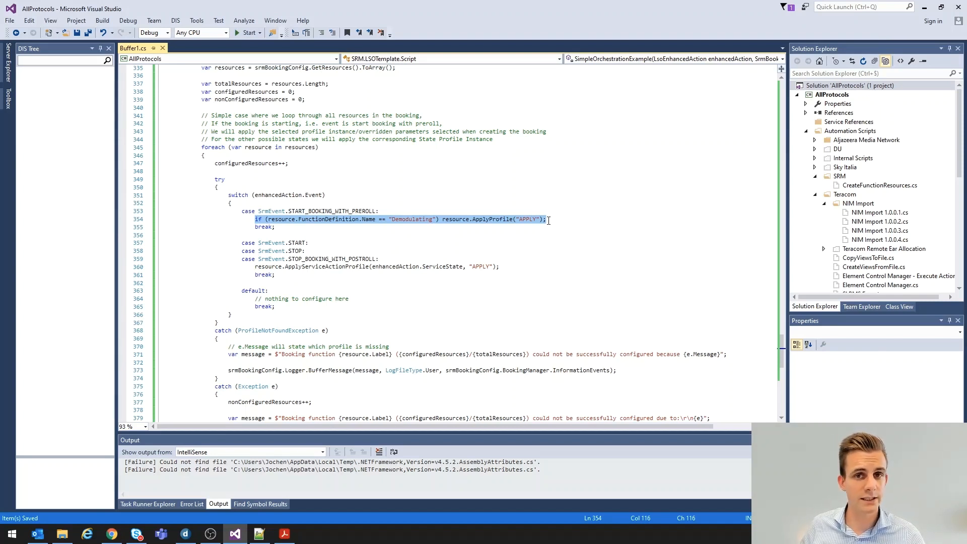
pyautogui.click(491, 245)
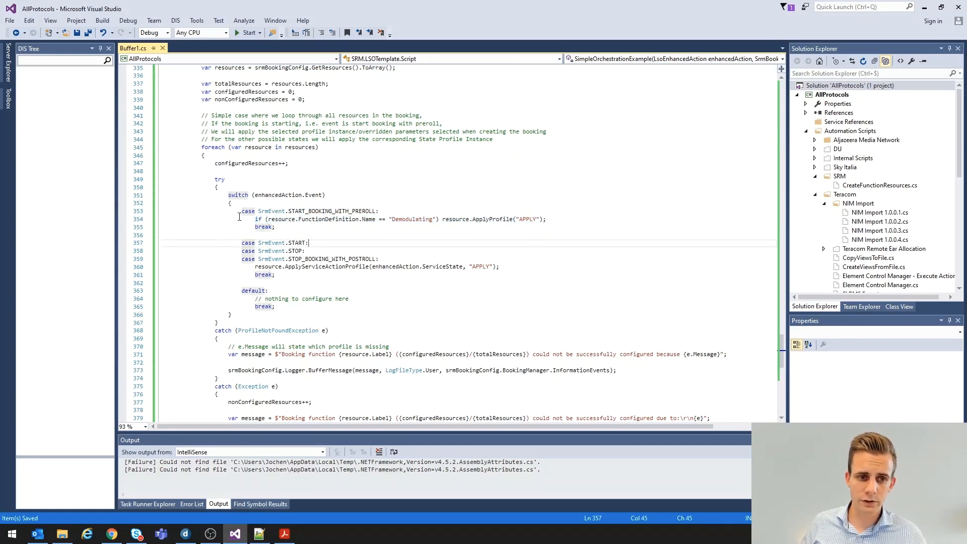
# Highlight the ApplyProfile method name in the preroll case and inspect the FunctionDefinition property of the resource.
pyautogui.click(484, 222)
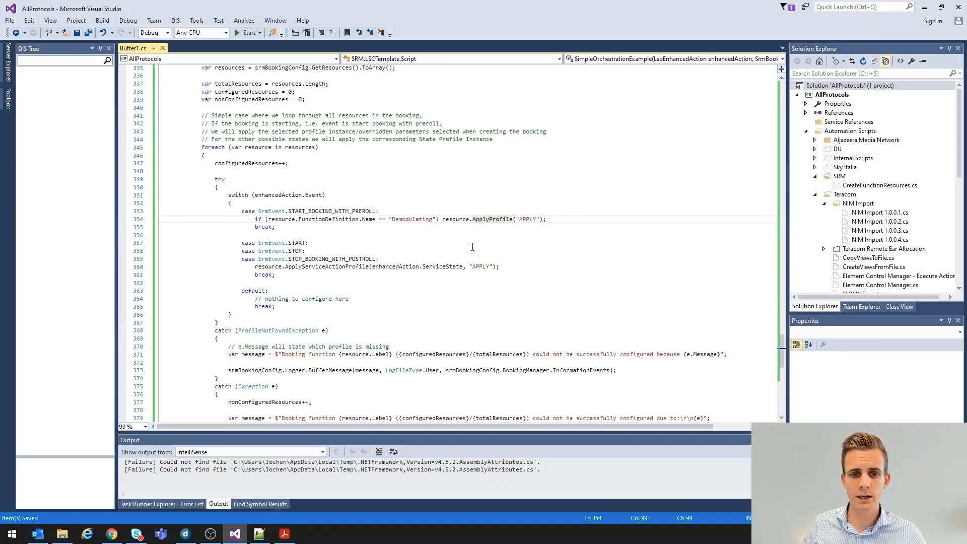
pyautogui.doubleClick(481, 220)
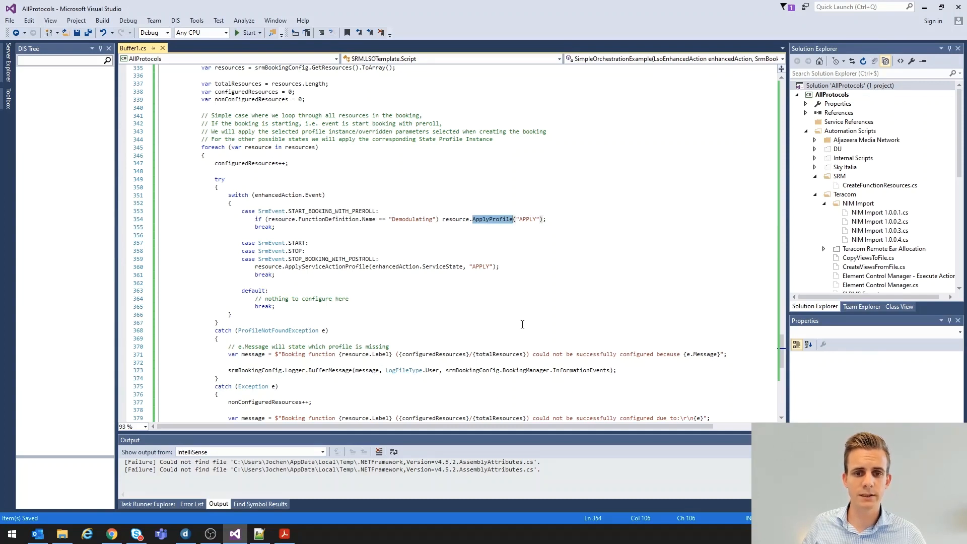
pyautogui.moveTo(496, 223)
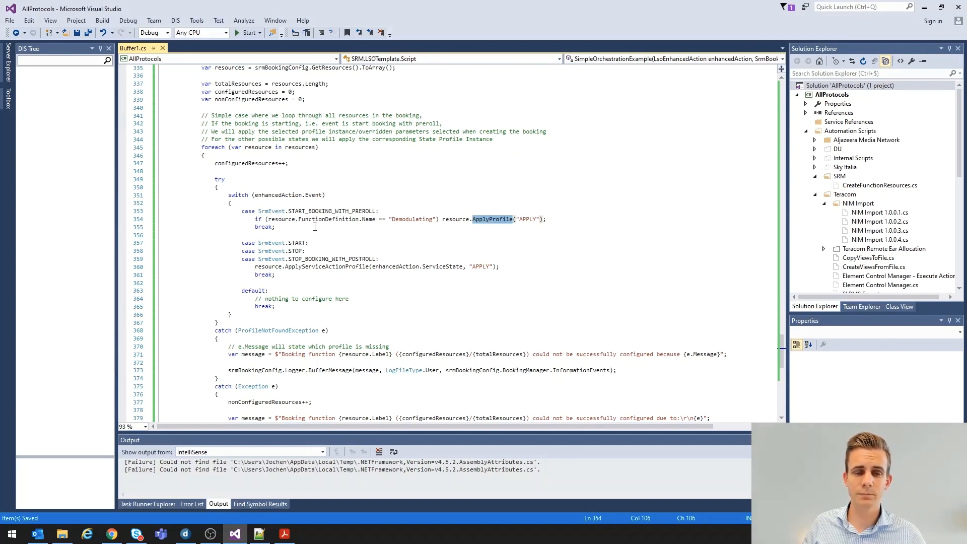
pyautogui.click(341, 222)
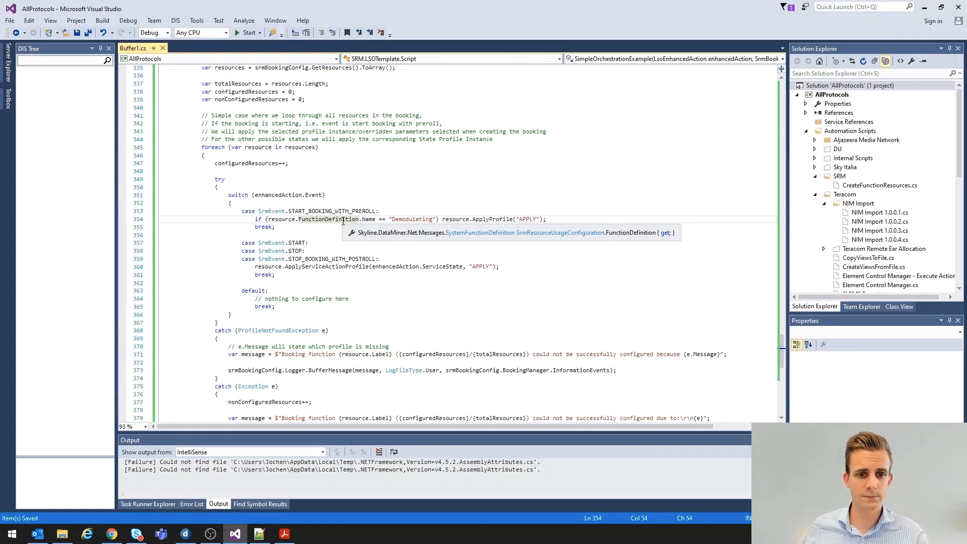
pyautogui.click(398, 230)
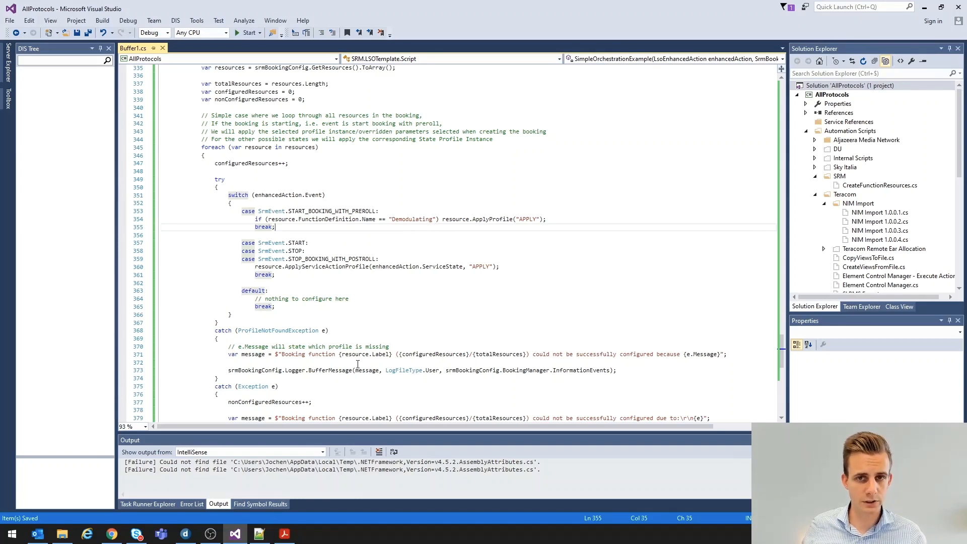
# Switch to DataMiner and view the scripts SRM_ProfileLoadScriptDemodNs3, SRM_ProfileLoadScriptTemplate with its Duplicate option, and SRM_ProfileLoadScriptDemodRx8200.
pyautogui.click(185, 534)
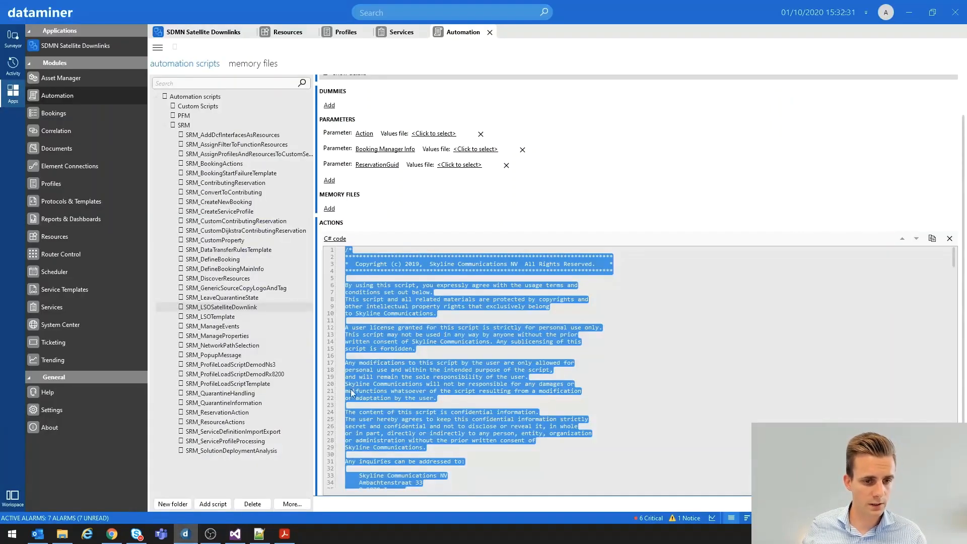
pyautogui.click(263, 365)
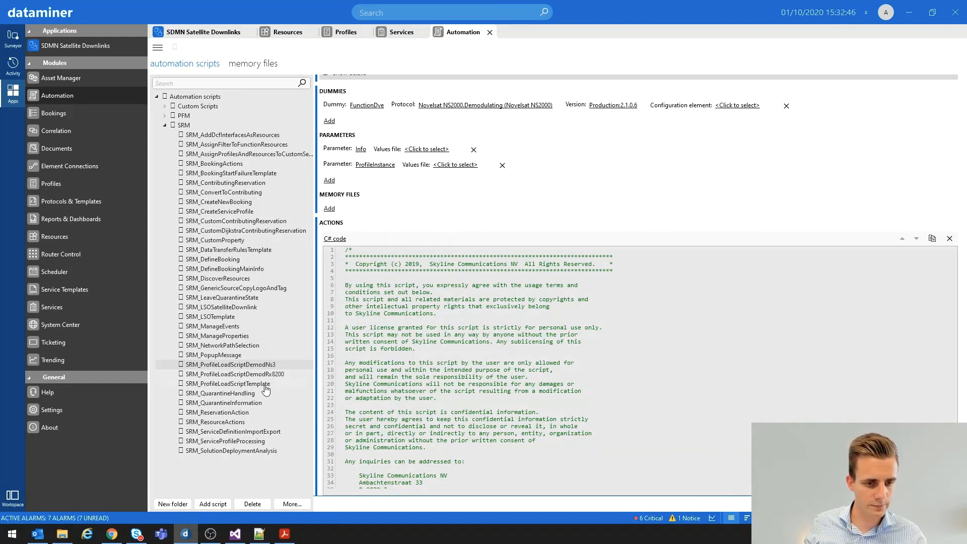
pyautogui.click(237, 384)
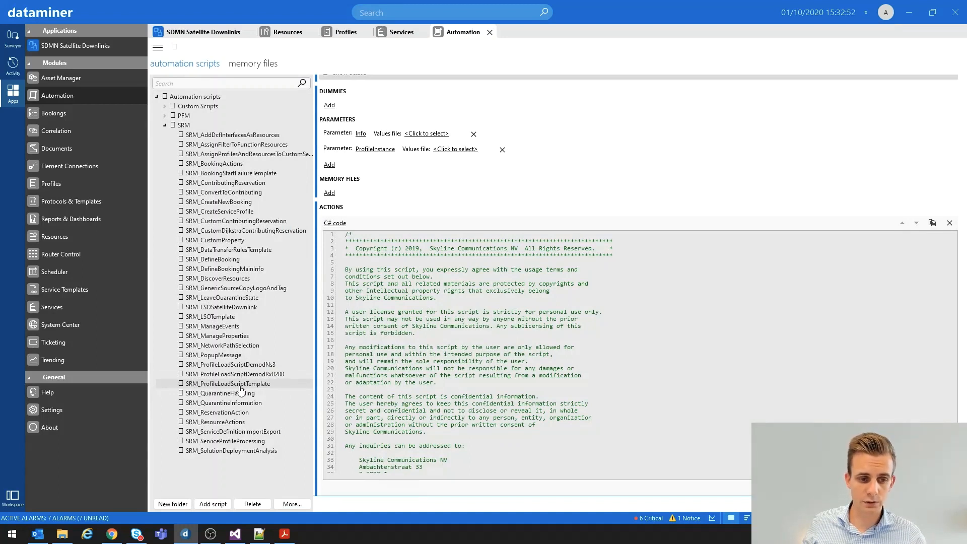
pyautogui.rightClick(263, 388)
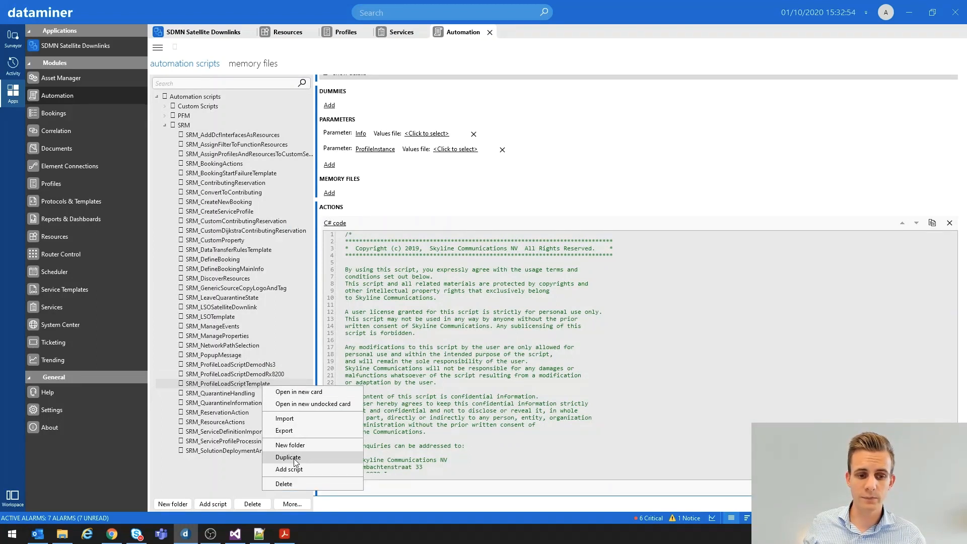
pyautogui.click(249, 375)
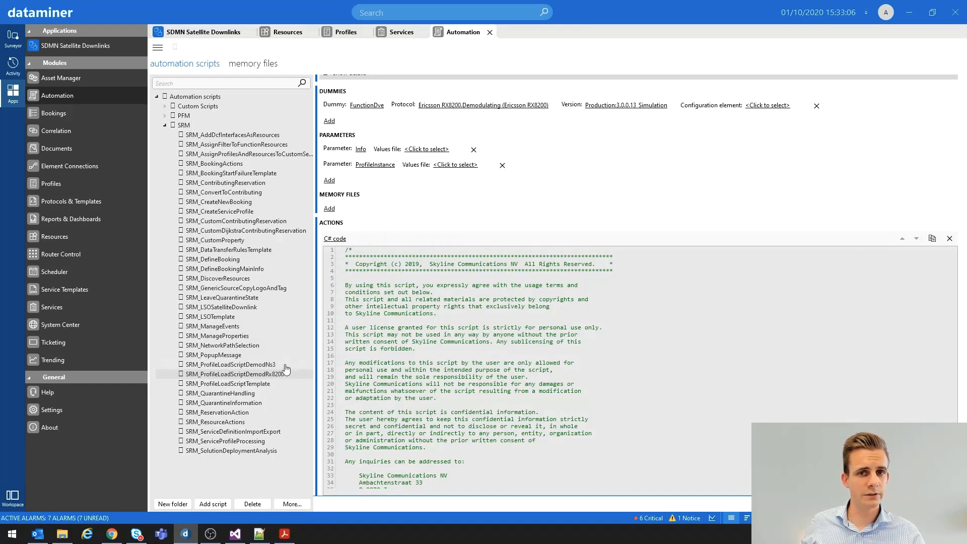
# Open the SAT_Demodulating profile definition and examine its two assigned profile load scripts, with the script names fully readable.
pyautogui.click(345, 35)
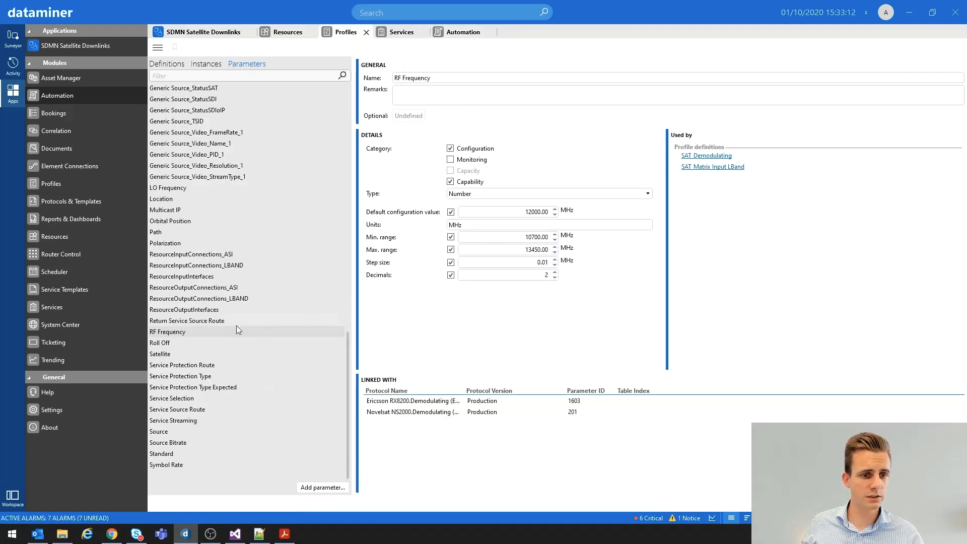
pyautogui.click(166, 64)
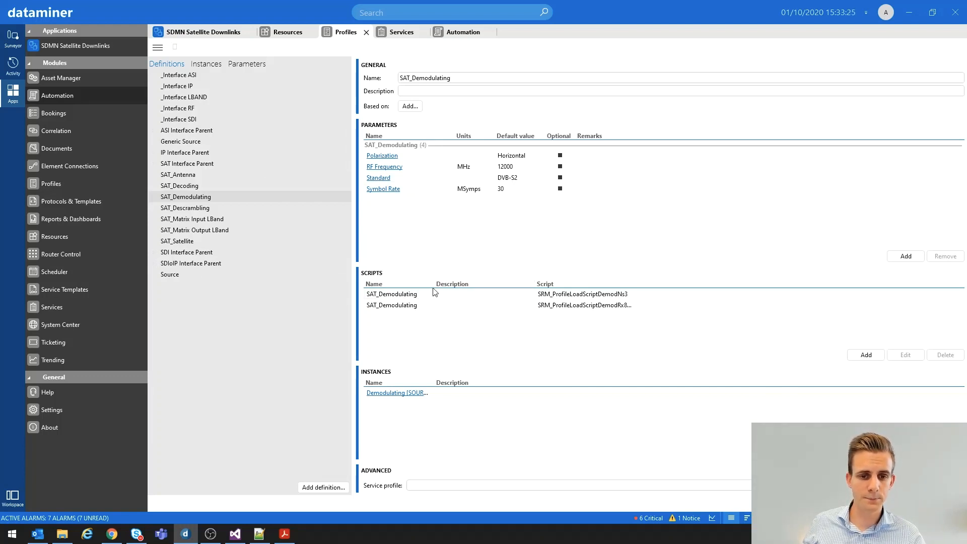
pyautogui.moveTo(433, 287); pyautogui.dragTo(427, 286)
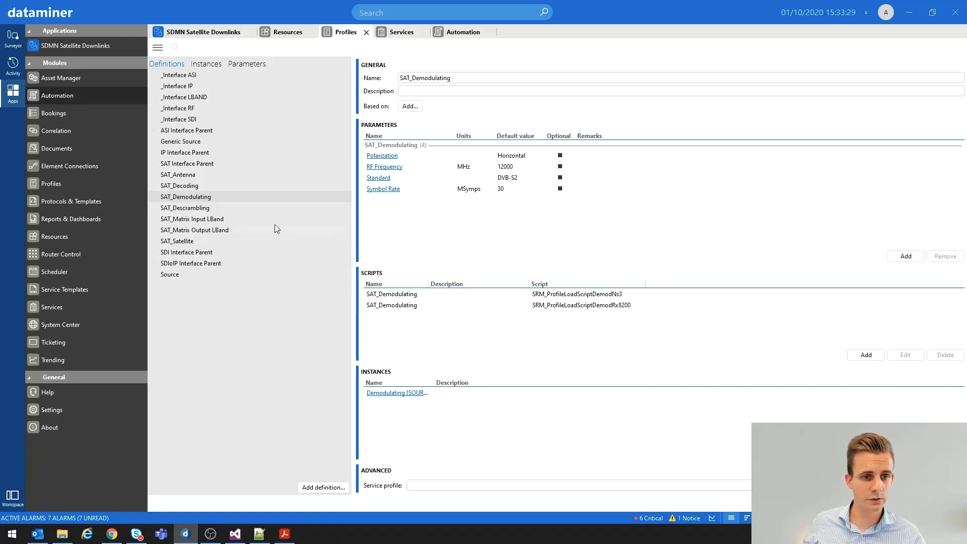
pyautogui.click(611, 295)
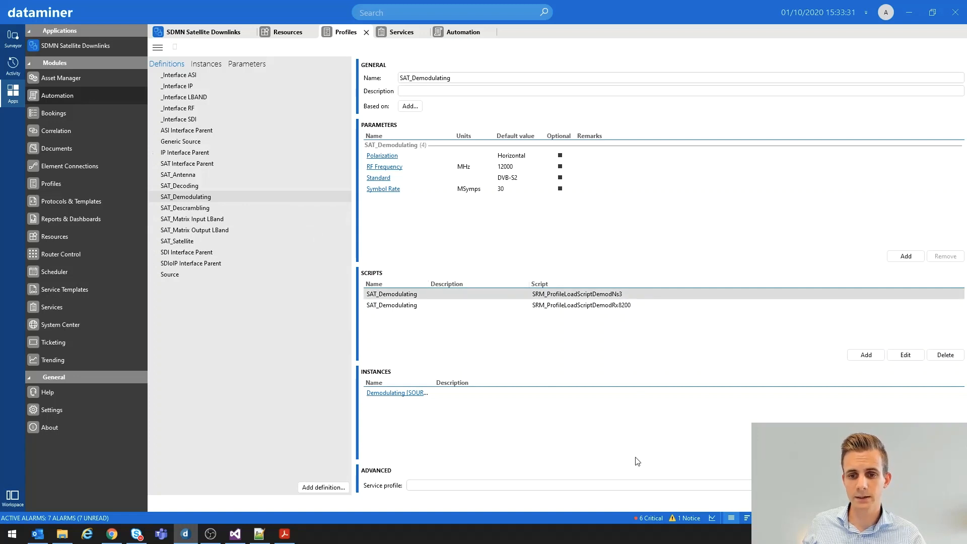
pyautogui.click(623, 307)
pyautogui.click(610, 295)
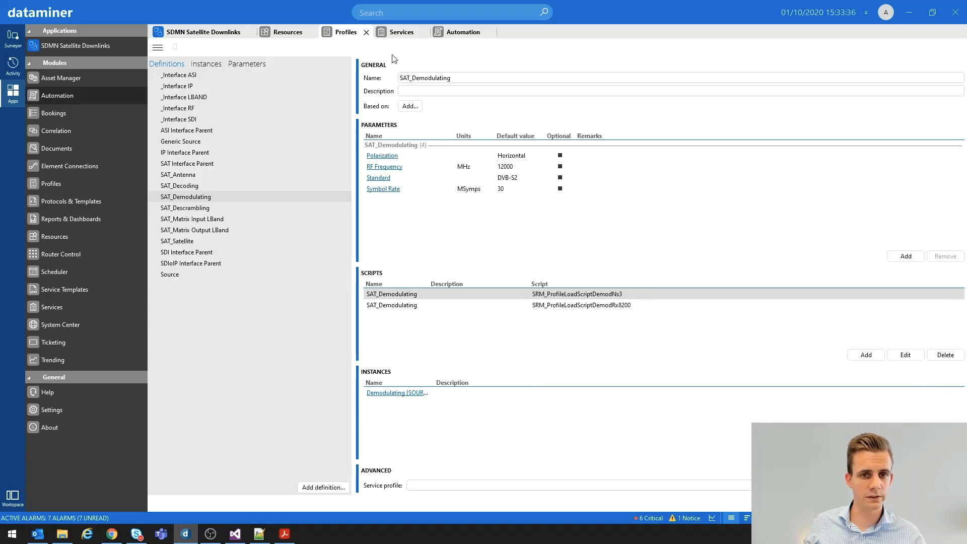
# Open the SRM_ProfileLoadScriptDemodNs3 automation script and examine its FunctionDve dummy and its parameters.
pyautogui.click(457, 35)
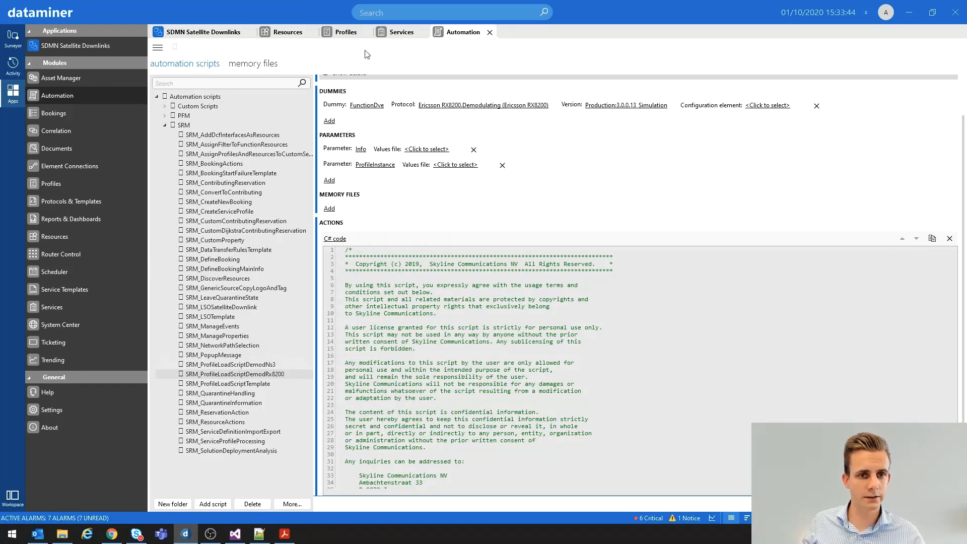
pyautogui.click(346, 33)
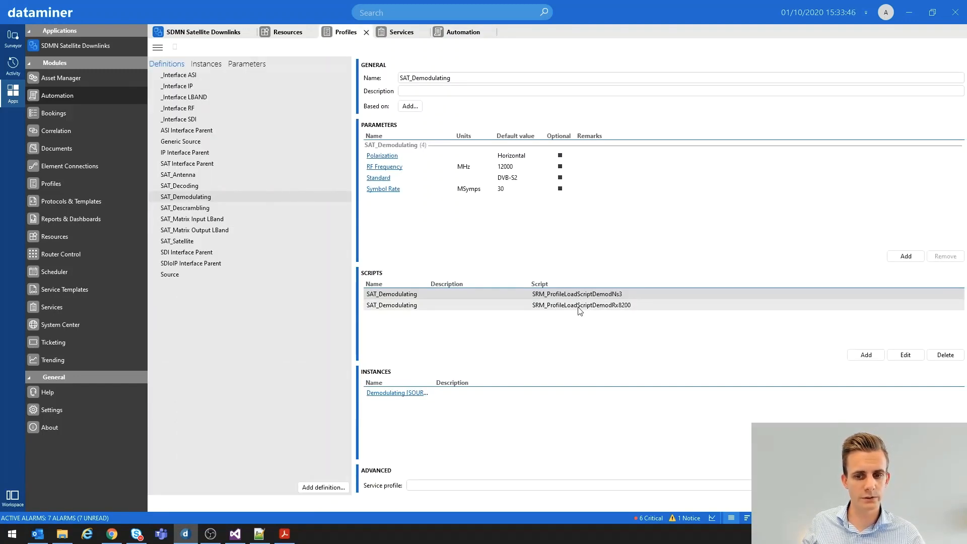
pyautogui.click(456, 36)
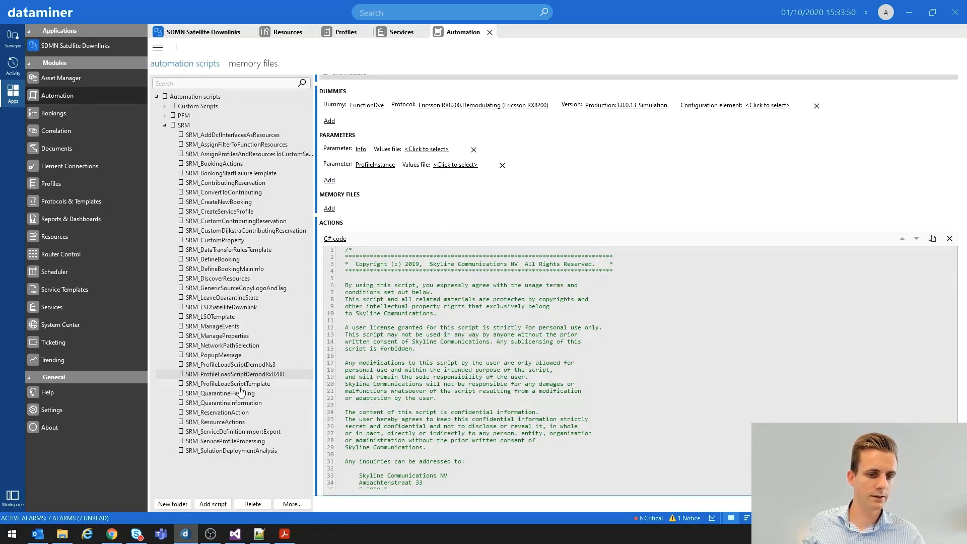
pyautogui.click(233, 365)
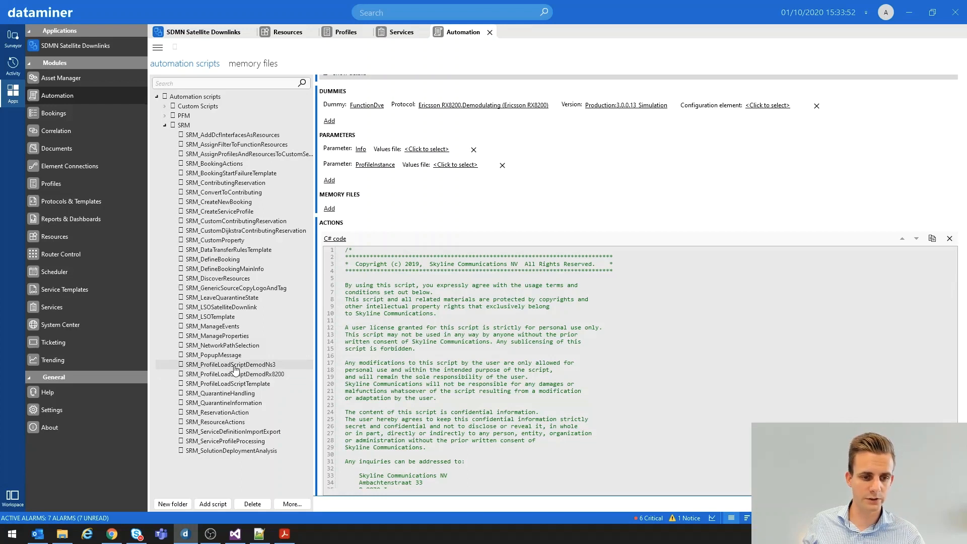
pyautogui.scroll(2, 428, 217)
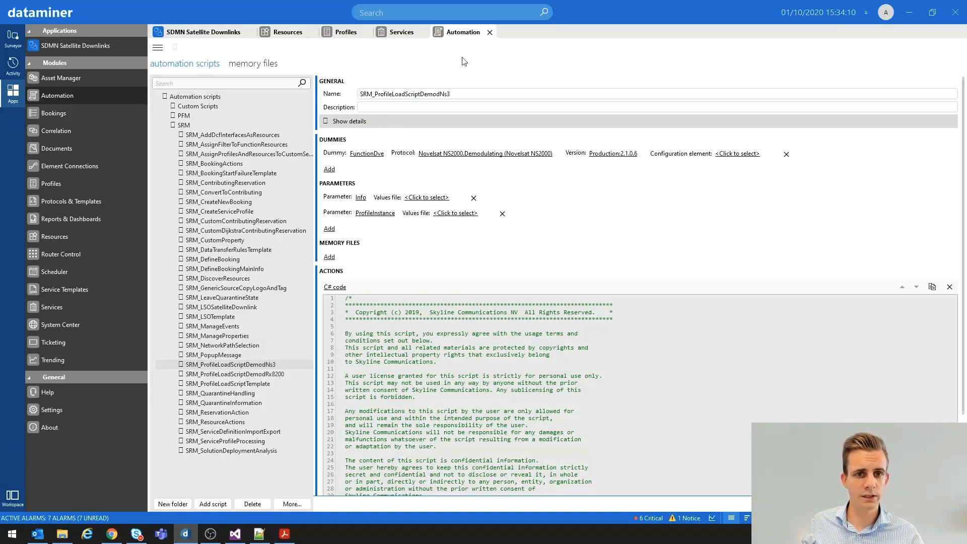
# Return to the SAT_Demodulating profile definition and highlight the DemodRx8200 and DemodNs3 load scripts alternately.
pyautogui.click(347, 33)
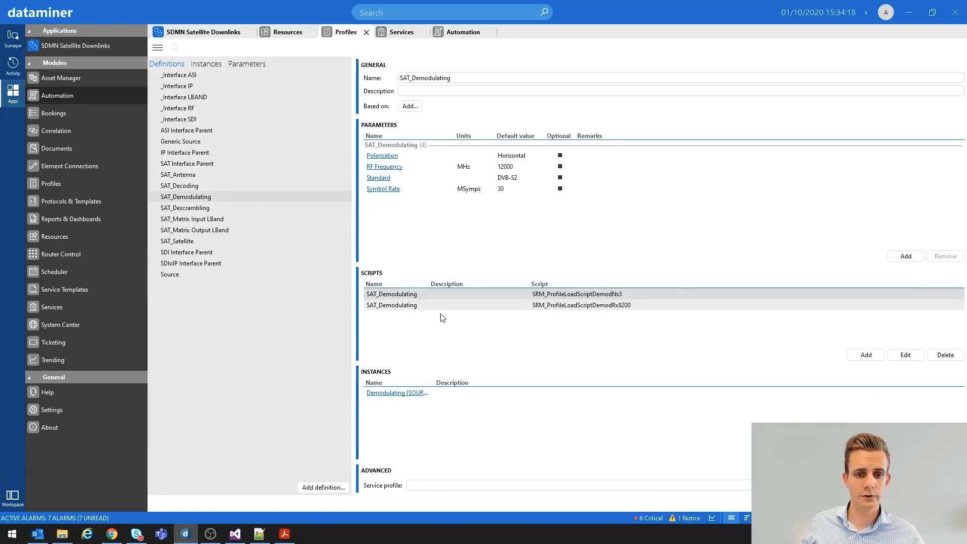
pyautogui.click(553, 307)
pyautogui.click(552, 295)
pyautogui.click(551, 305)
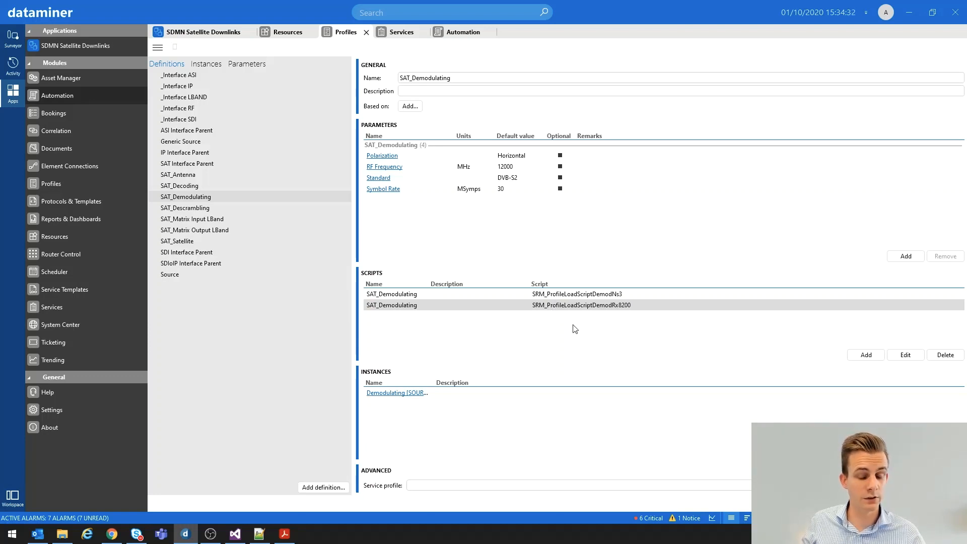
pyautogui.click(564, 297)
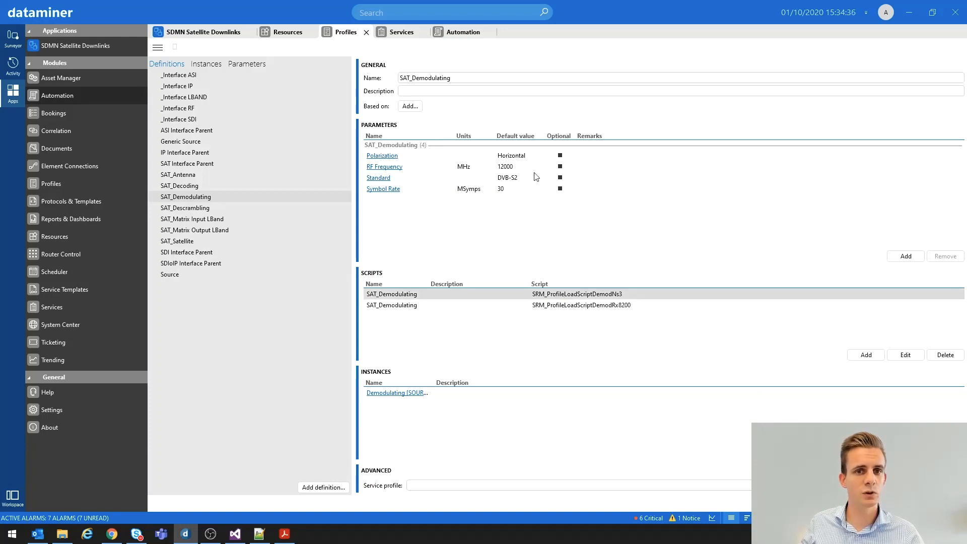
# Examine the protocol of the FunctionDve dummy in SRM_ProfileLoadScriptDemodRx8200 and compare it with the scripts assigned to SAT_Demodulating.
pyautogui.click(450, 34)
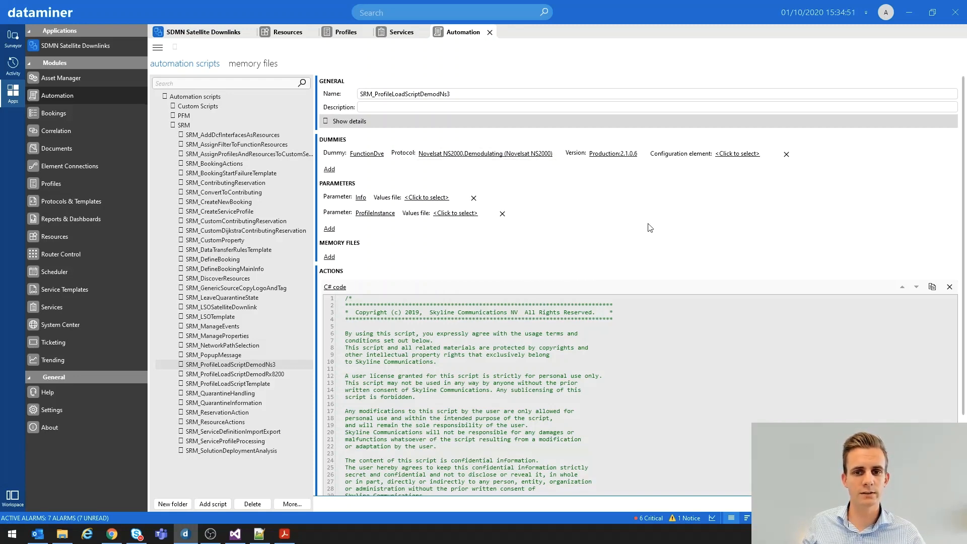
pyautogui.click(253, 375)
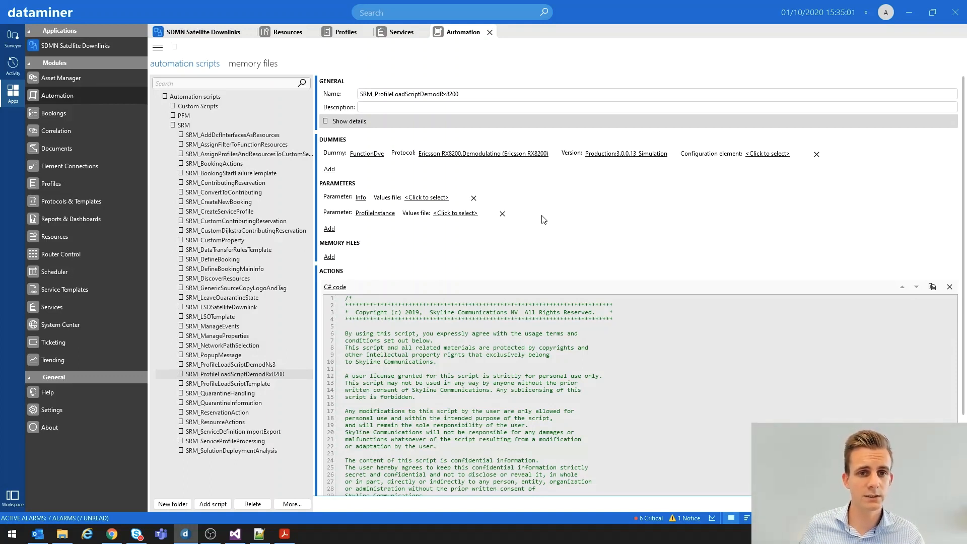
pyautogui.click(347, 33)
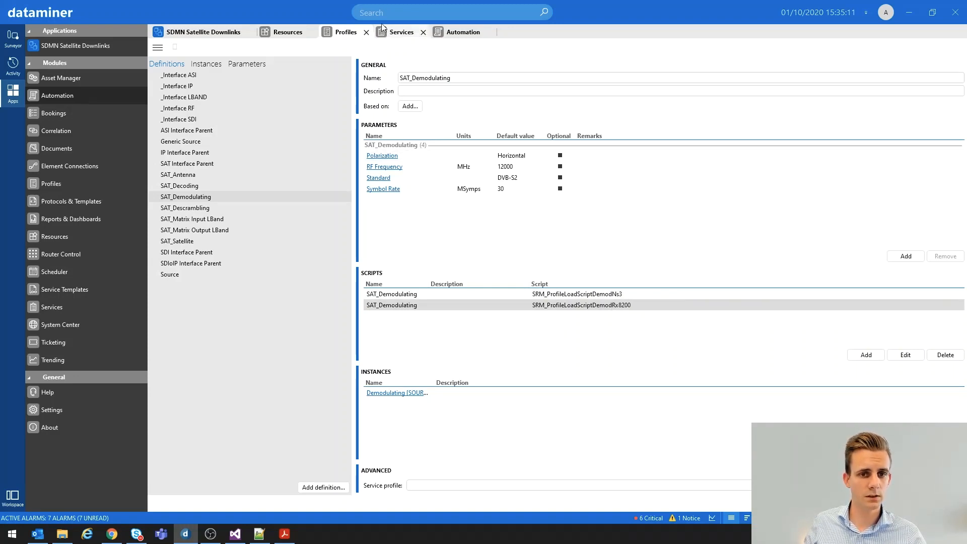
# Select the entire C# code of the SRM_ProfileLoadScriptDemodRx8200 script for copying.
pyautogui.click(458, 36)
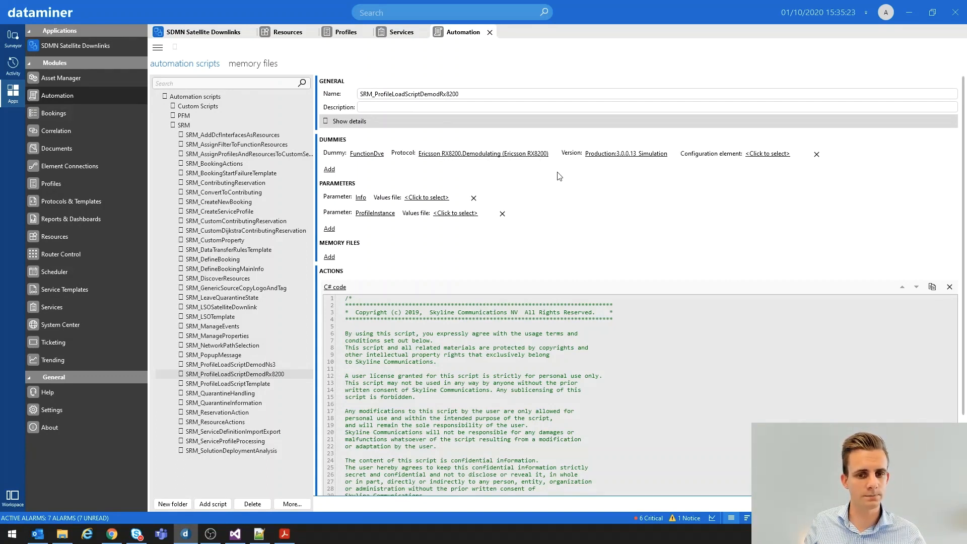
pyautogui.scroll(-1, 567, 205)
pyautogui.scroll(-1, 568, 205)
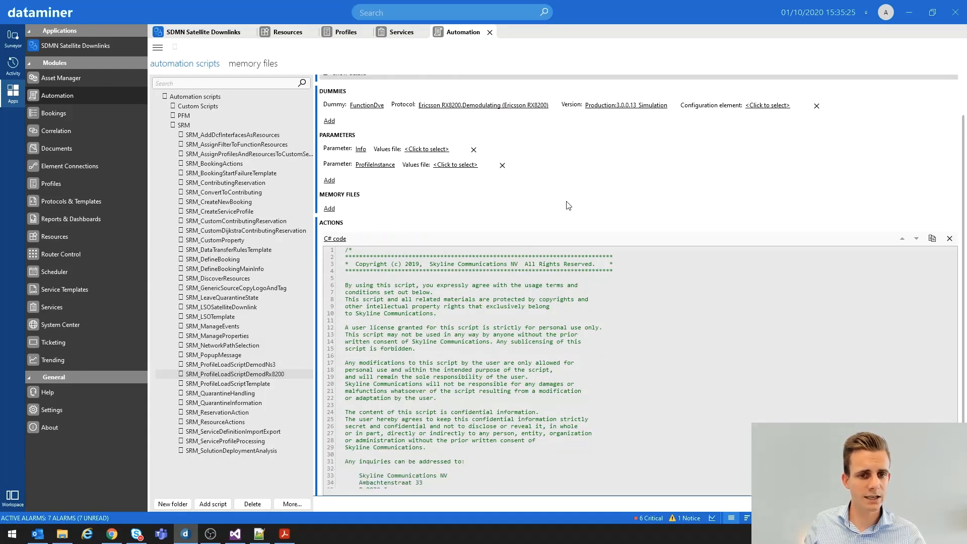
pyautogui.click(511, 301)
pyautogui.hotkey('ctrl', 'a')
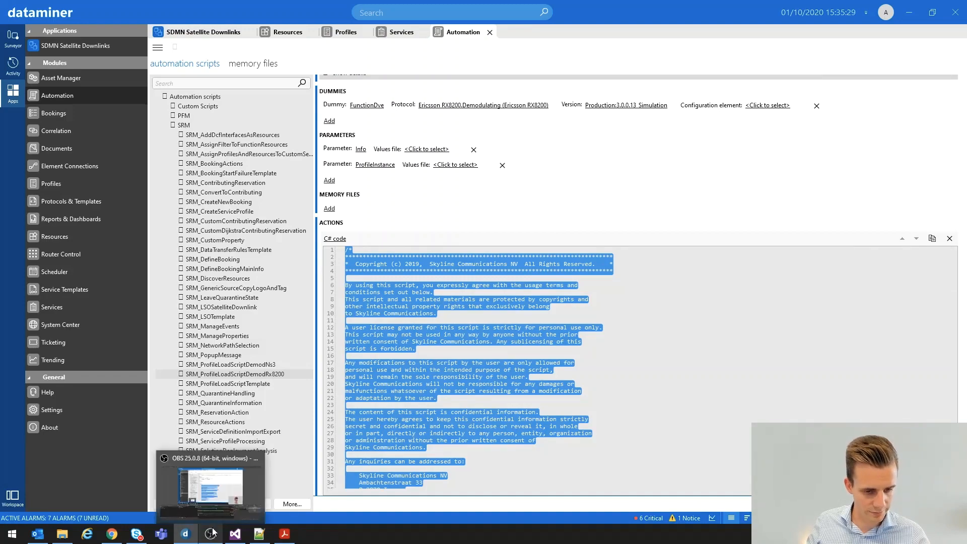
# Switch to Visual Studio, replace all code in Buffer1.cs with the copied SRM_ProfileLoadScriptDemodRx8200 script and save the file.
pyautogui.click(233, 539)
pyautogui.click(330, 310)
pyautogui.hotkey('ctrl', 'a')
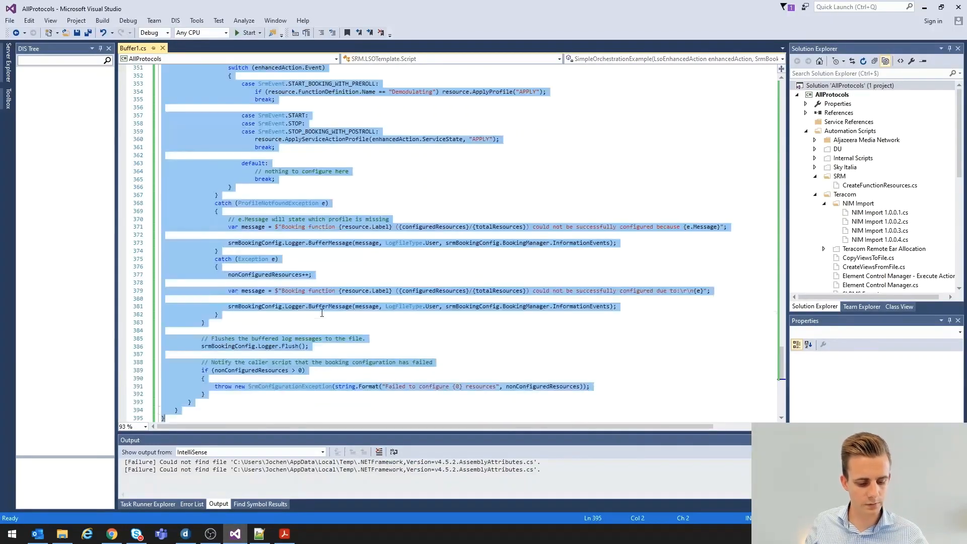
pyautogui.hotkey('ctrl', 'v')
pyautogui.scroll(20, 354, 302)
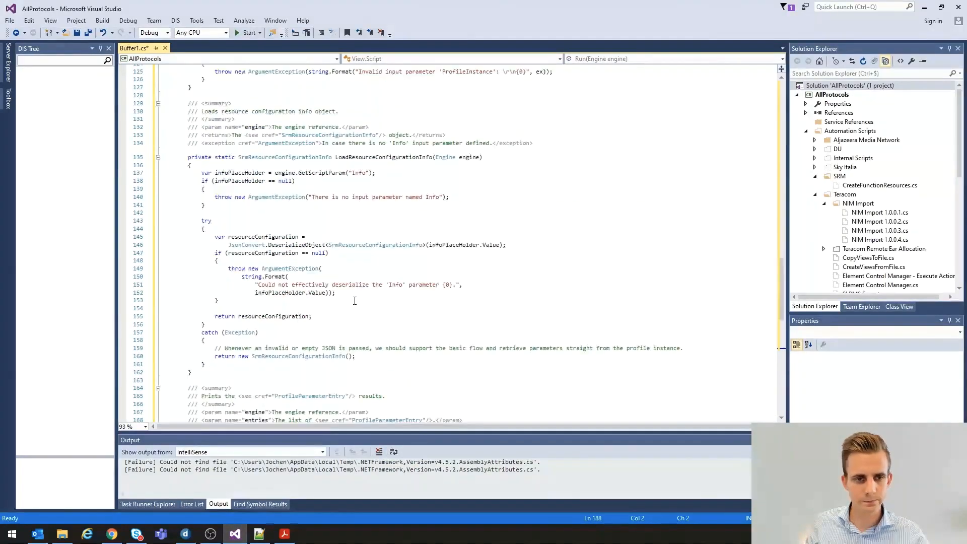
pyautogui.hotkey('ctrl', 's')
# Locate the script's Run method and highlight the parametersConfiguration retrieval and the foreach loop that iterates over it.
pyautogui.scroll(-12, 355, 300)
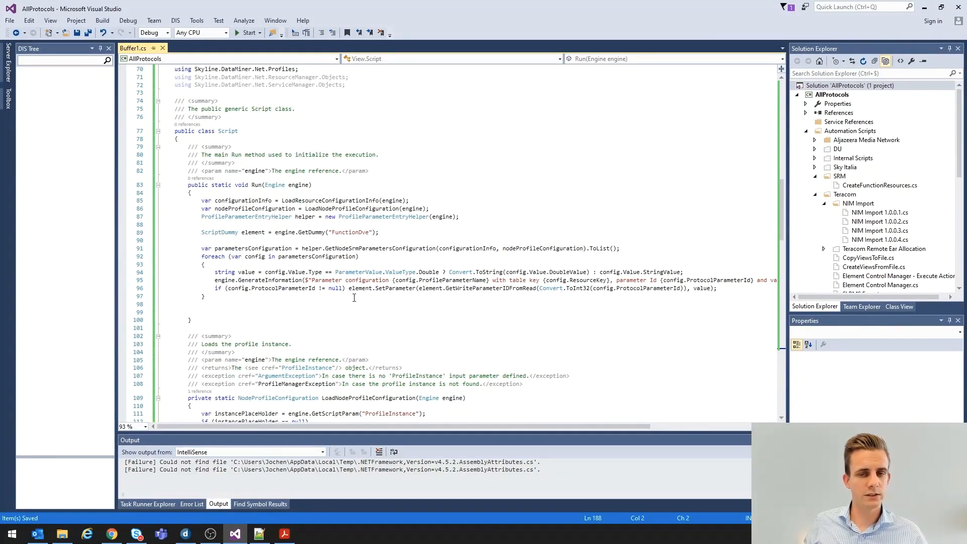
pyautogui.scroll(-7, 354, 297)
pyautogui.scroll(6, 347, 302)
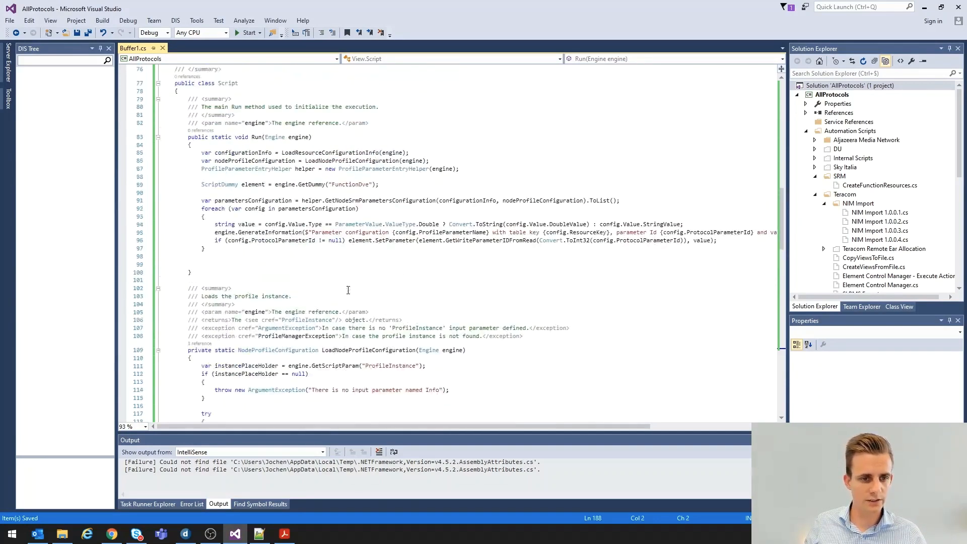
pyautogui.scroll(2, 299, 279)
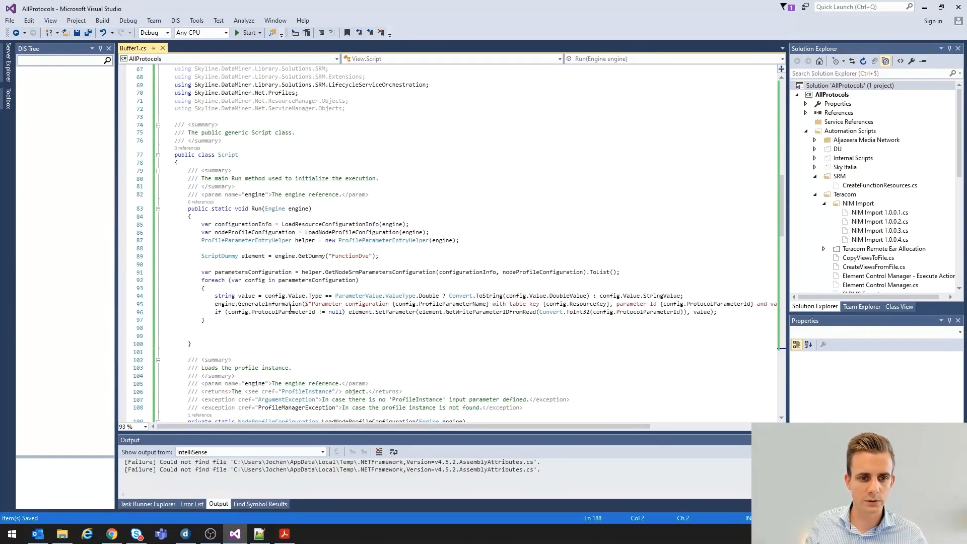
pyautogui.moveTo(212, 324); pyautogui.dragTo(202, 272)
pyautogui.click(251, 323)
pyautogui.scroll(-1, 252, 325)
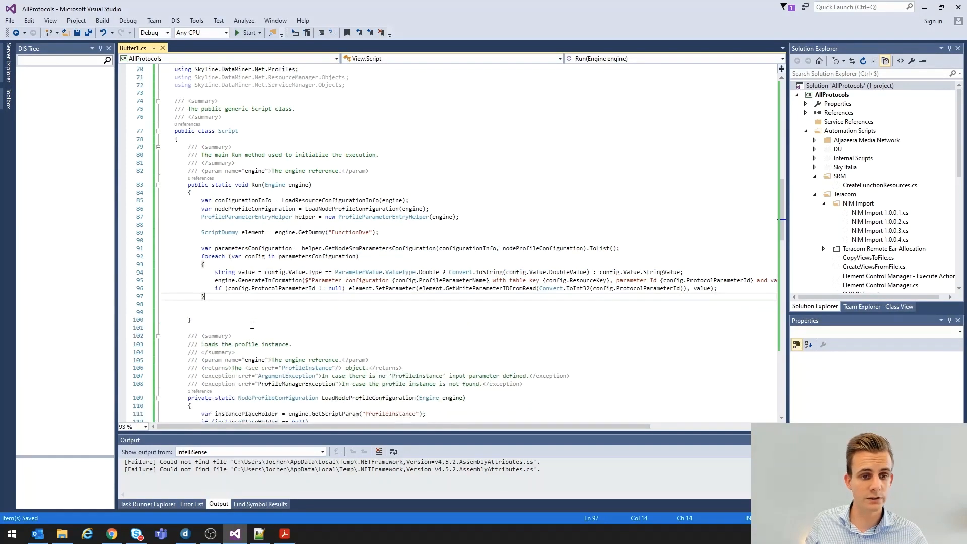
pyautogui.moveTo(215, 294); pyautogui.dragTo(202, 250)
pyautogui.click(229, 298)
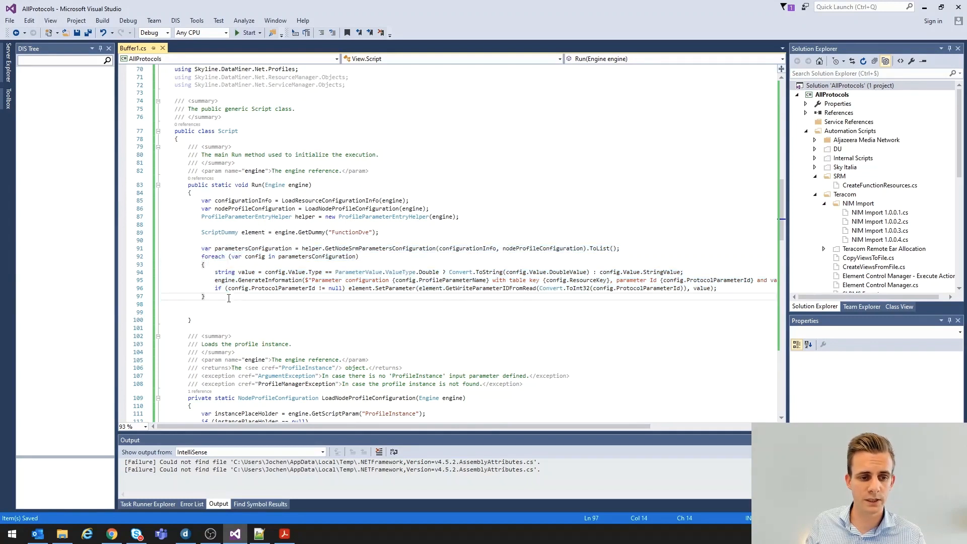
pyautogui.moveTo(229, 298); pyautogui.dragTo(200, 255)
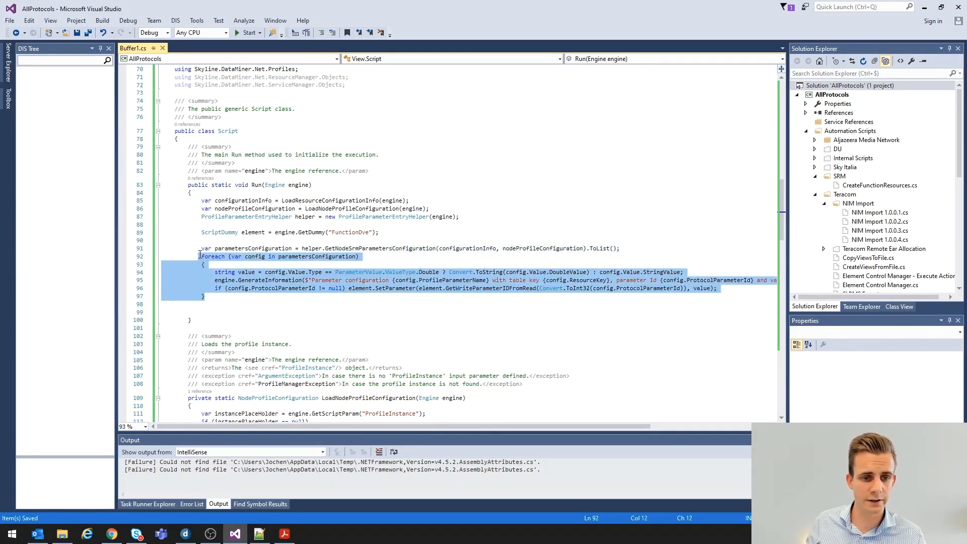
pyautogui.click(226, 302)
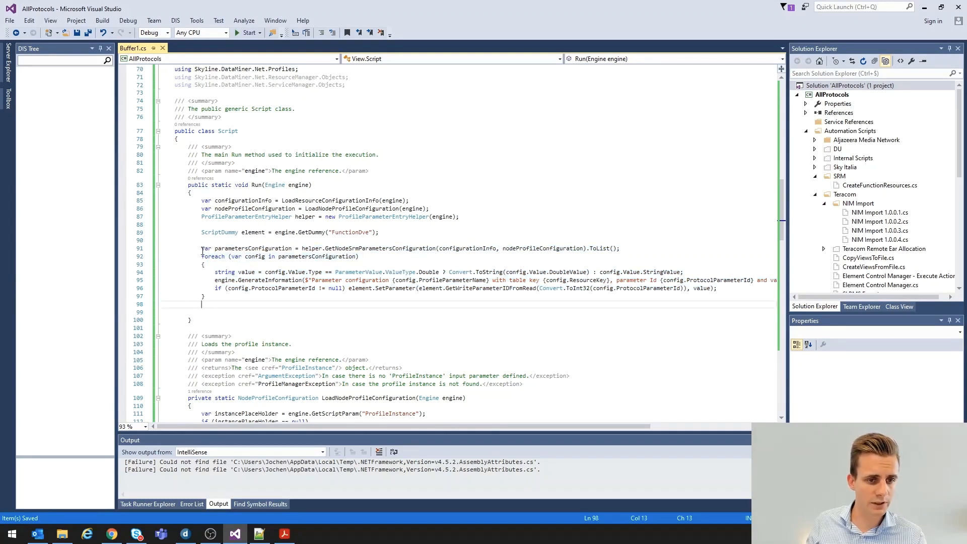
pyautogui.moveTo(200, 247); pyautogui.dragTo(216, 298)
pyautogui.scroll(-1, 217, 298)
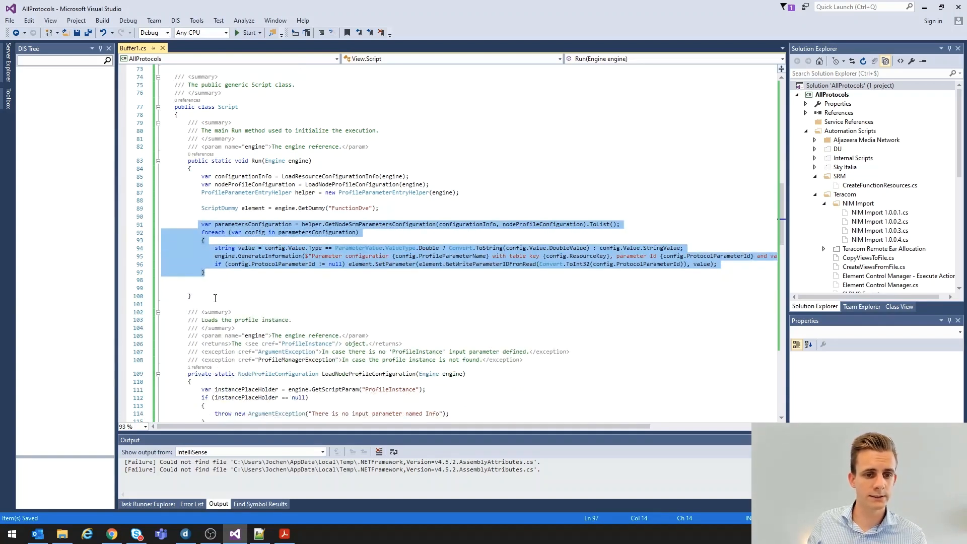
pyautogui.click(235, 279)
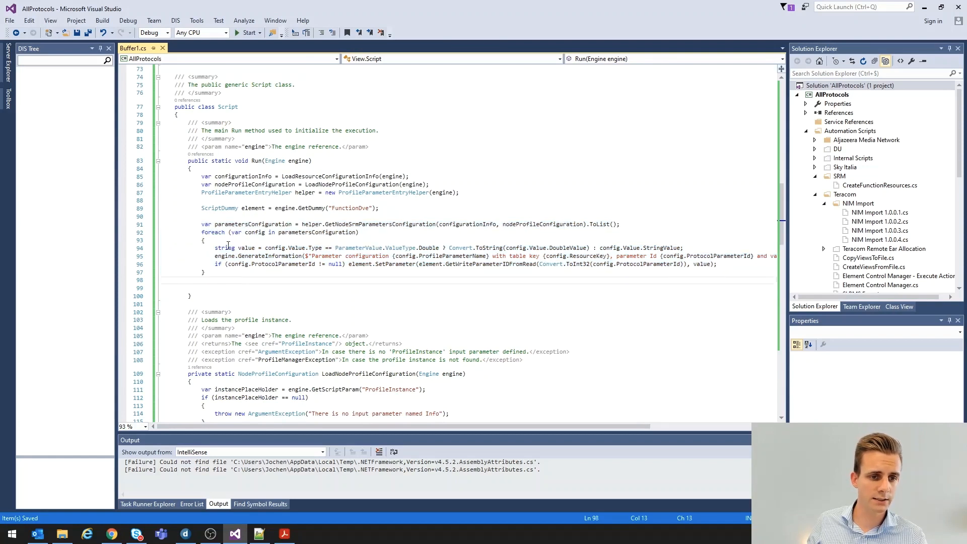
pyautogui.doubleClick(211, 234)
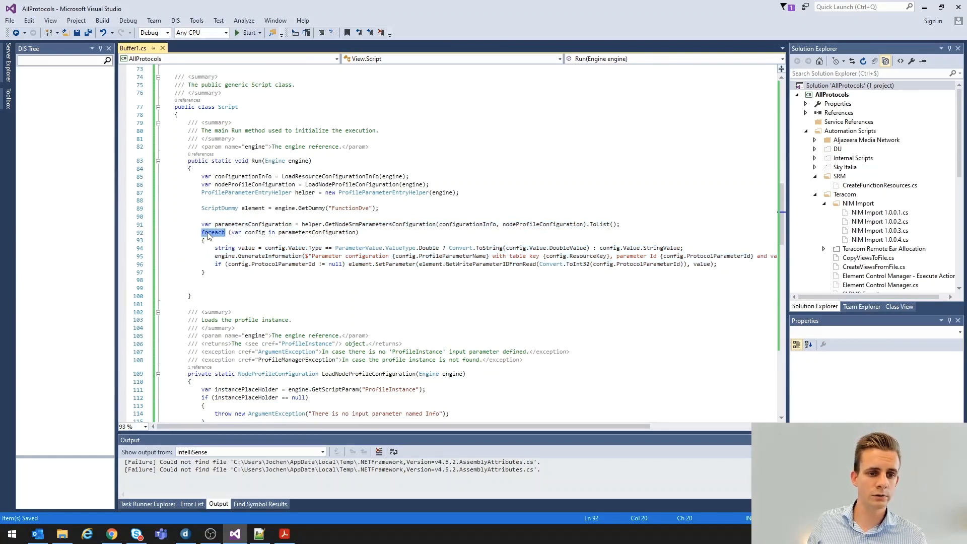
pyautogui.doubleClick(313, 233)
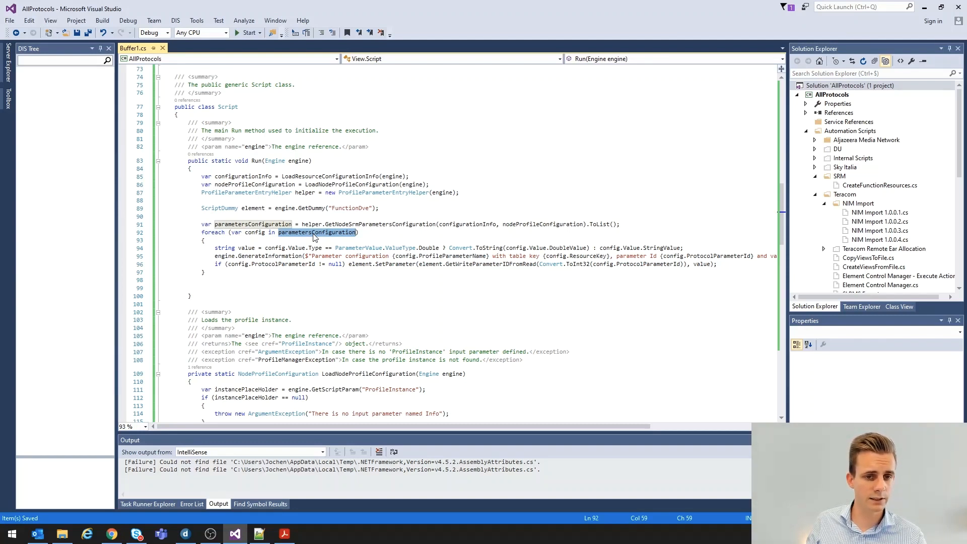
# Examine the element.SetParameter call inside the foreach loop, highlighting the element, the method and the GetWriteParameterIDFromRead argument.
pyautogui.click(347, 264)
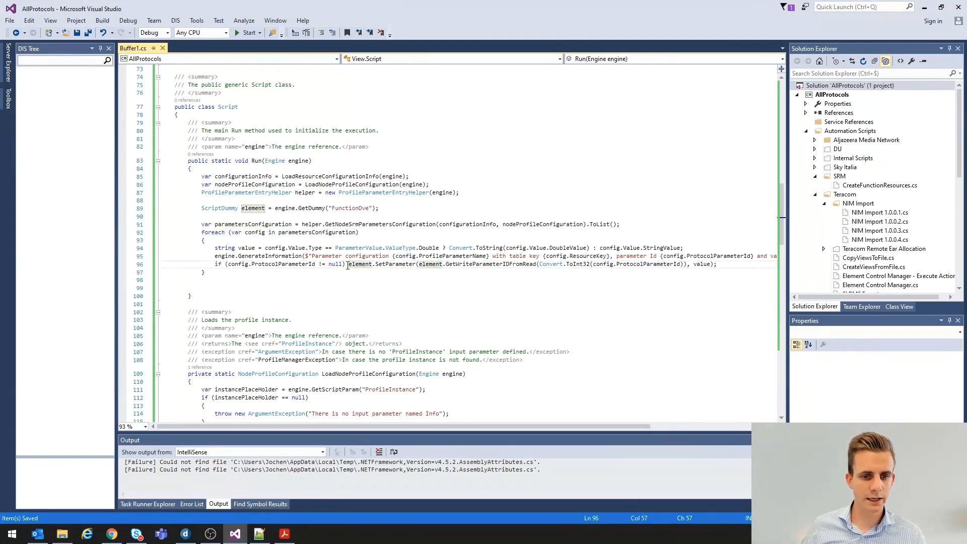
pyautogui.moveTo(350, 265); pyautogui.dragTo(717, 266)
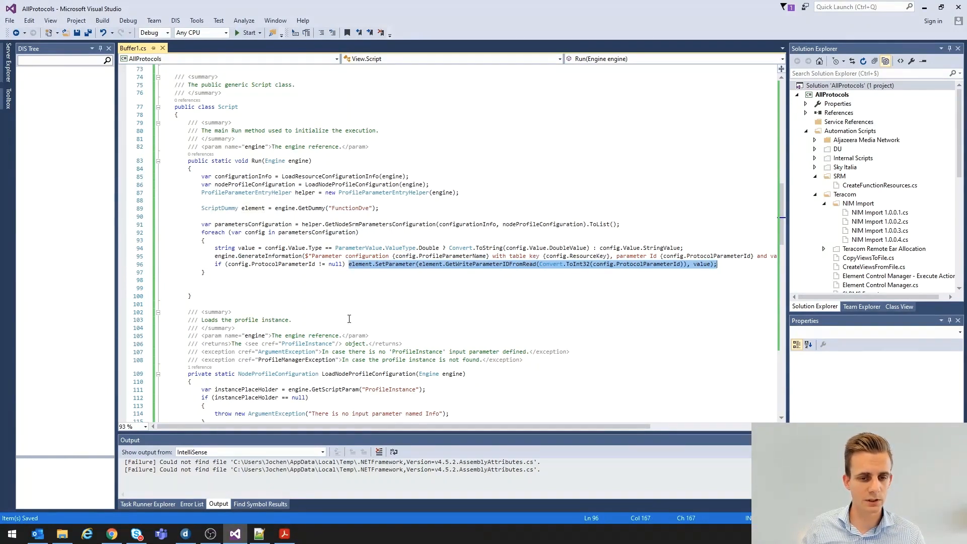
pyautogui.doubleClick(352, 264)
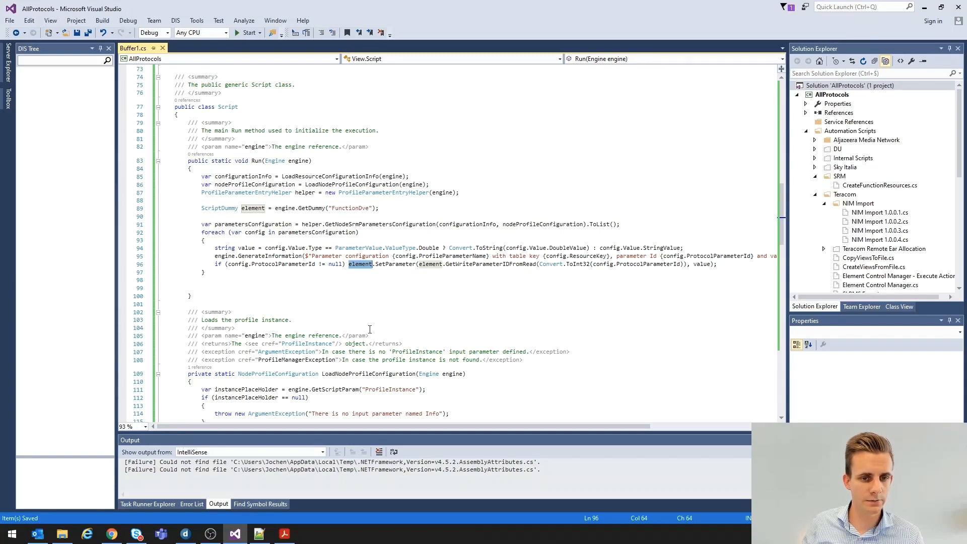
pyautogui.doubleClick(392, 264)
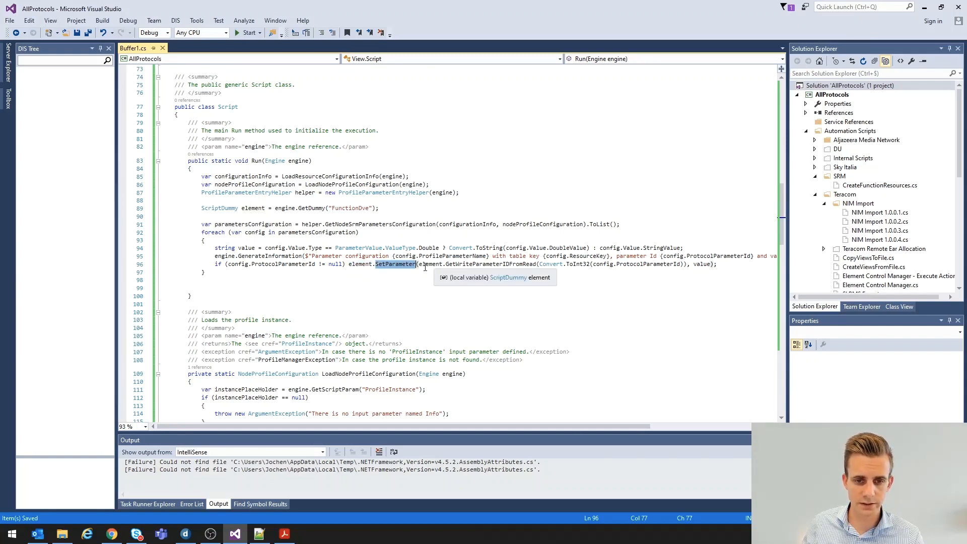
pyautogui.moveTo(420, 265); pyautogui.dragTo(686, 264)
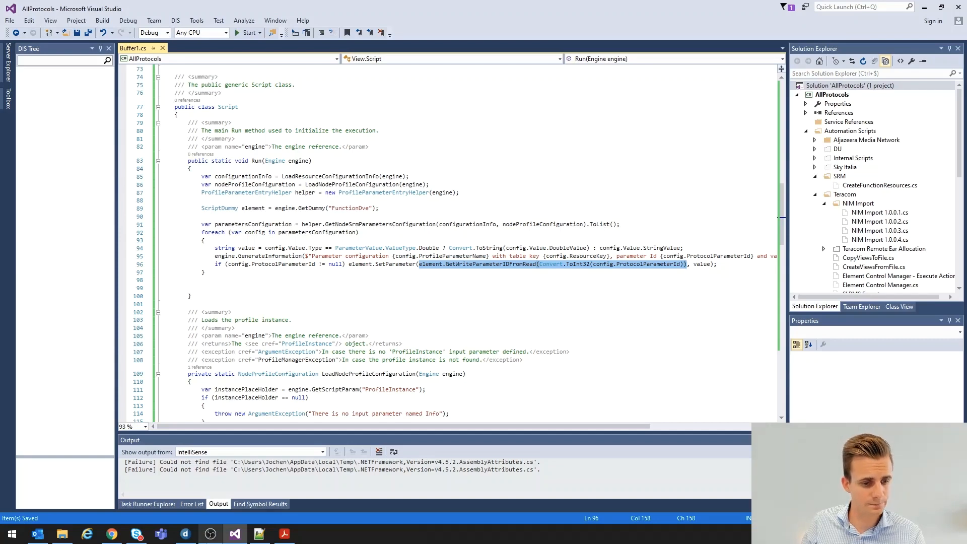
# Switch to DataMiner, open the RF Frequency profile parameter and widen its Protocol Name column to read the linked protocols and parameter IDs.
pyautogui.click(186, 535)
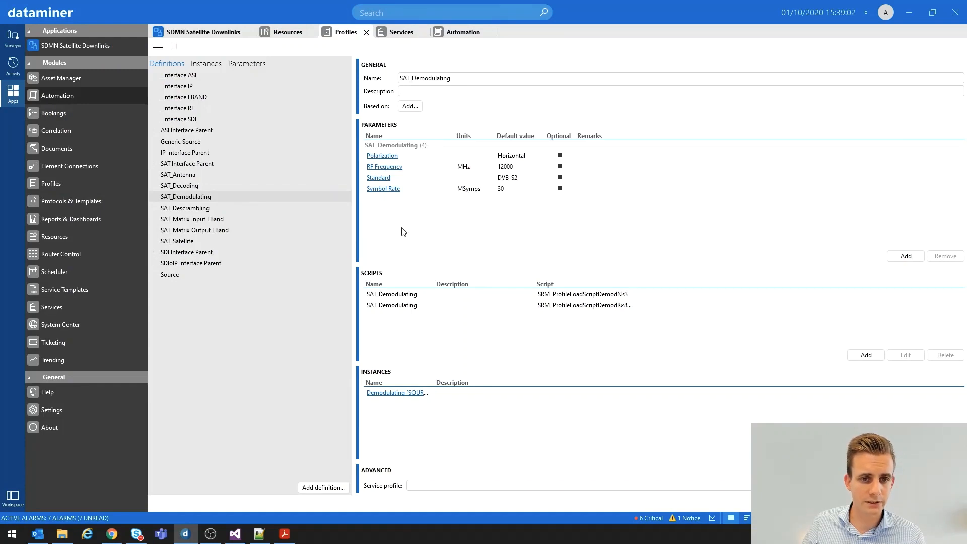
pyautogui.click(389, 169)
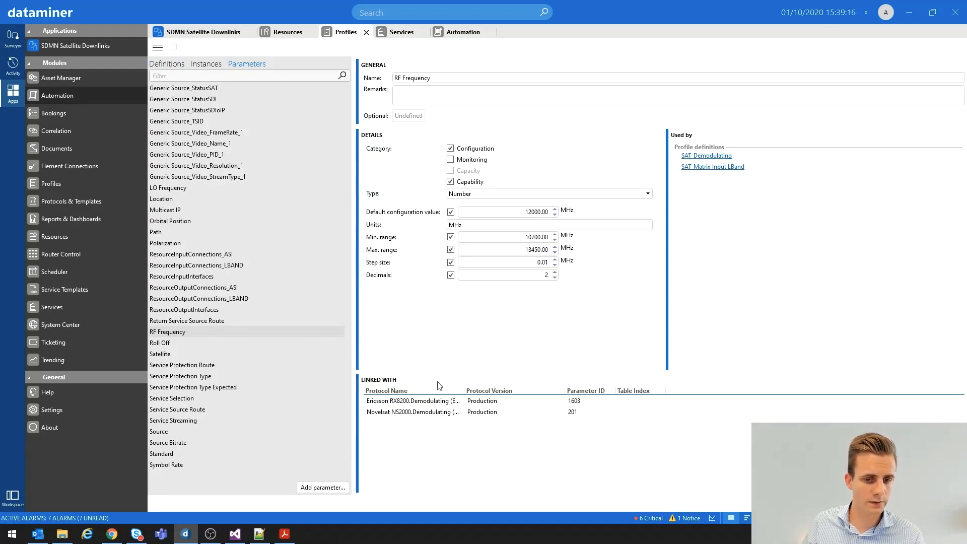
pyautogui.moveTo(463, 391); pyautogui.dragTo(504, 387)
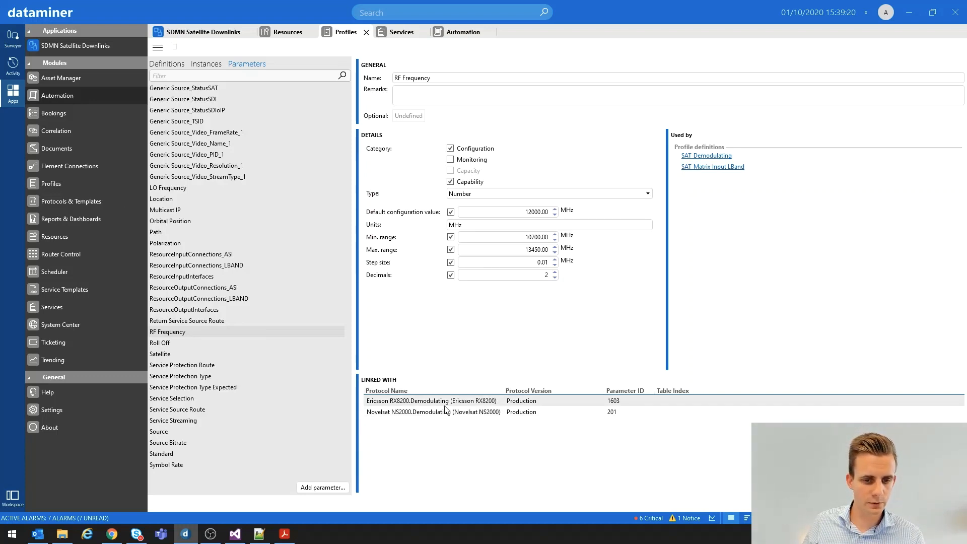
pyautogui.moveTo(502, 390); pyautogui.dragTo(509, 391)
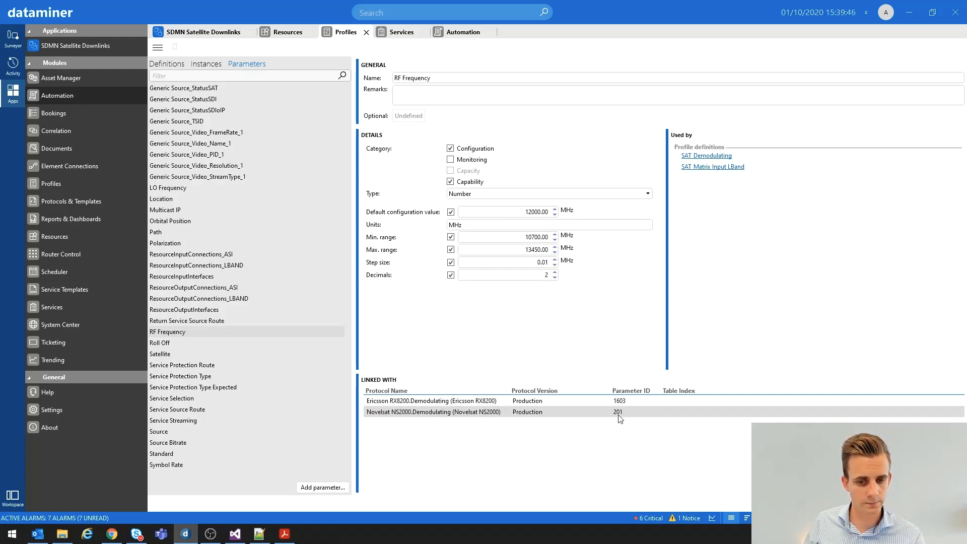
# Return to Visual Studio and highlight the full SetParameter statement and its value argument in the foreach loop.
pyautogui.click(235, 535)
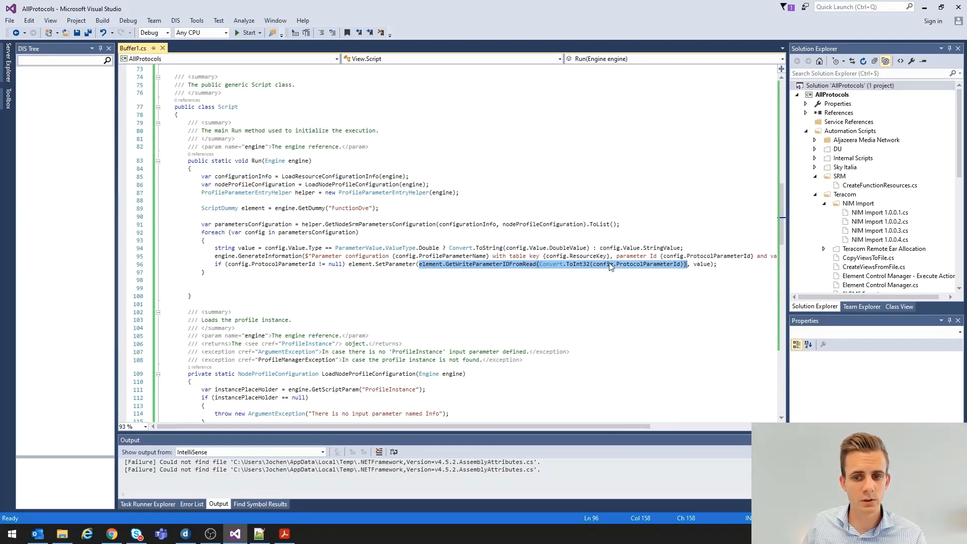
pyautogui.hotkey('alt', 'Tab')
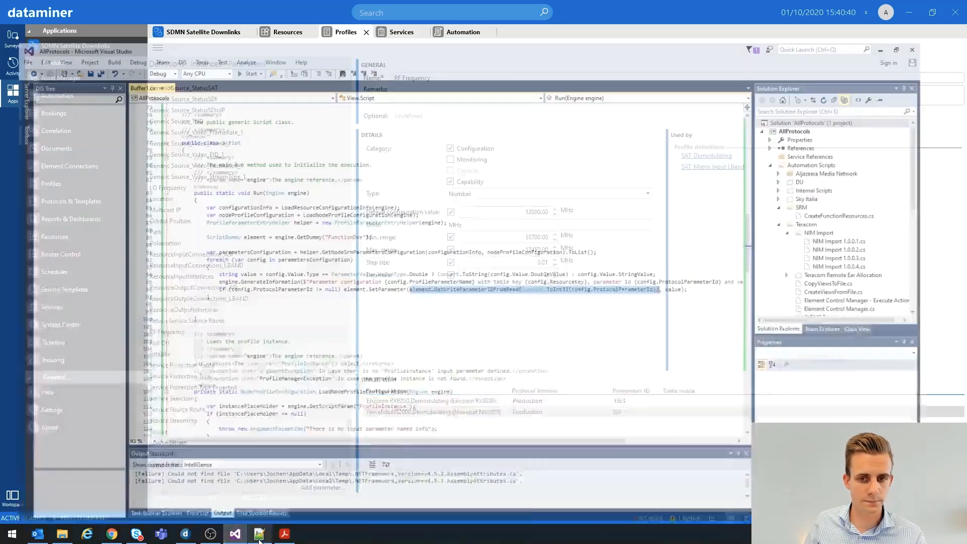
pyautogui.click(235, 533)
pyautogui.click(435, 279)
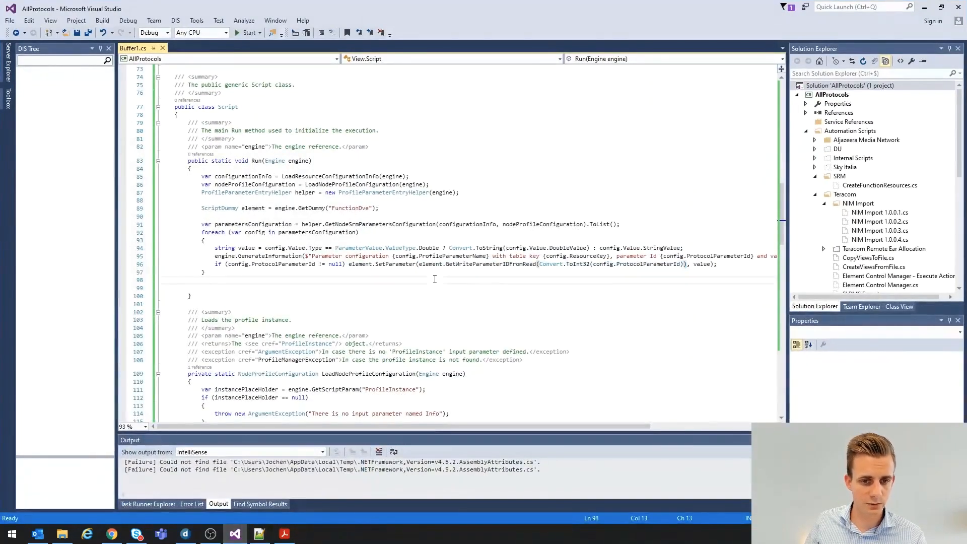
pyautogui.moveTo(348, 264); pyautogui.dragTo(715, 264)
pyautogui.doubleClick(697, 264)
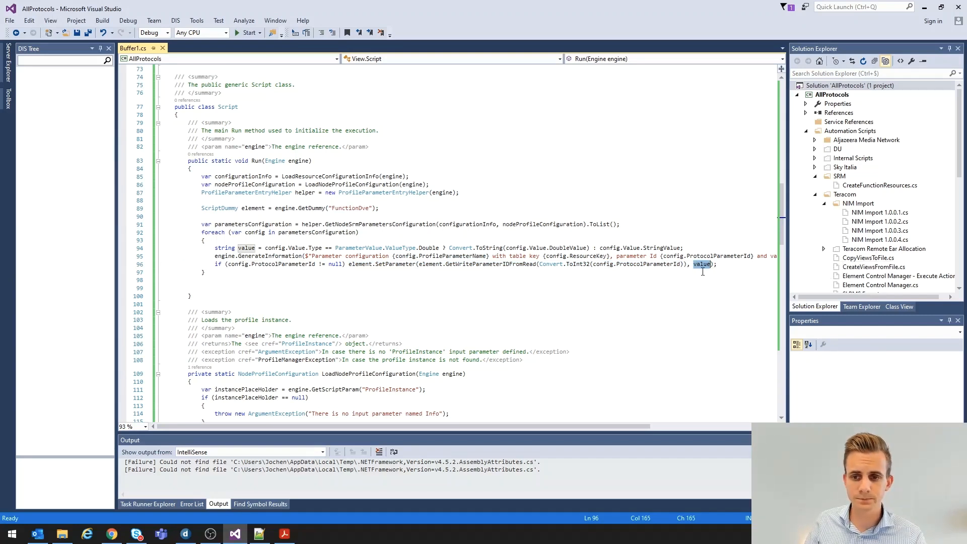
pyautogui.moveTo(727, 265); pyautogui.dragTo(212, 266)
pyautogui.click(228, 274)
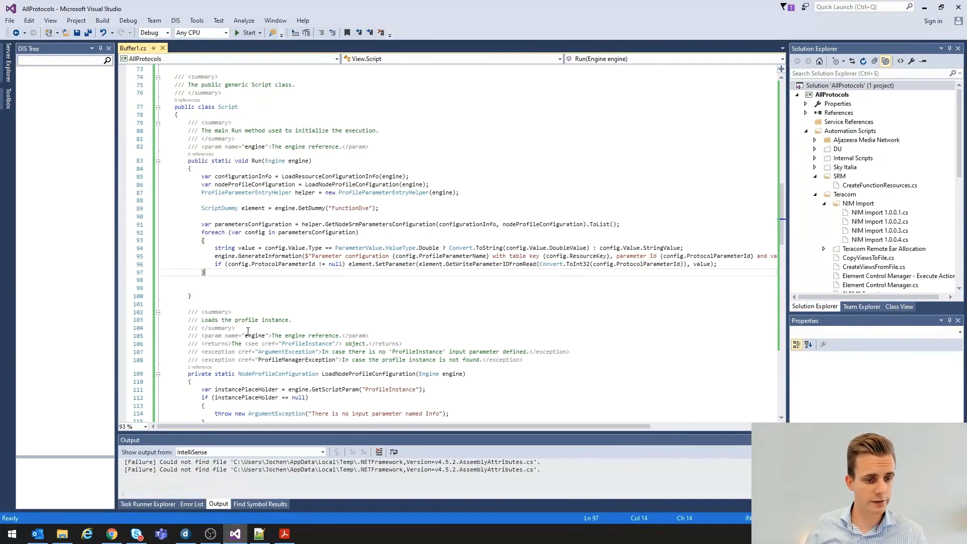
# Switch to DataMiner and review the Satellite Downlink service definition's actions and the SRM_LSOSatelliteDownlink automation script.
pyautogui.click(187, 537)
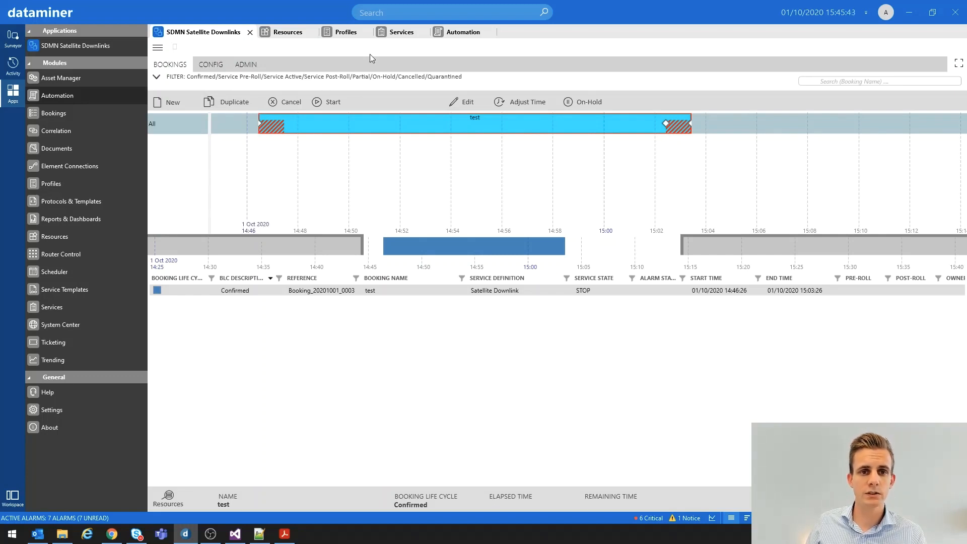
pyautogui.click(399, 33)
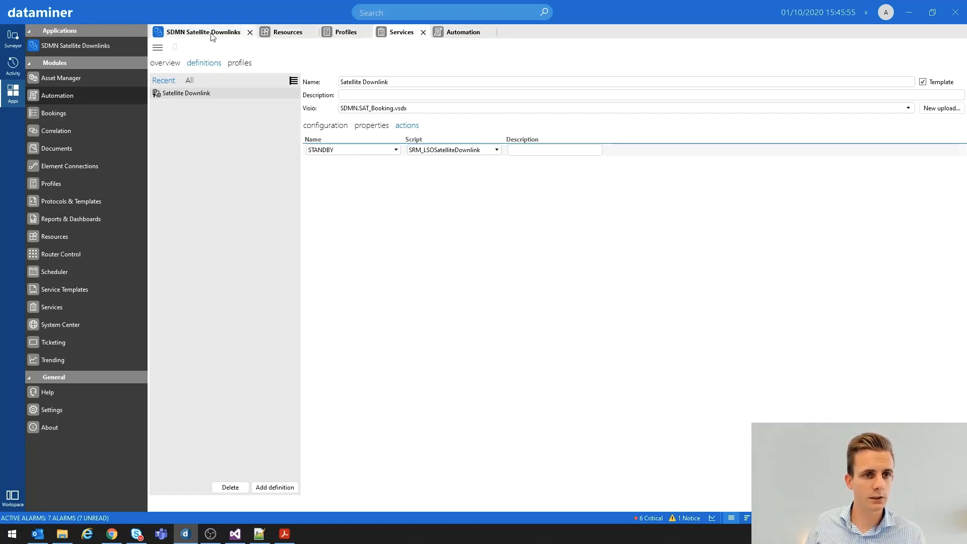
pyautogui.click(448, 33)
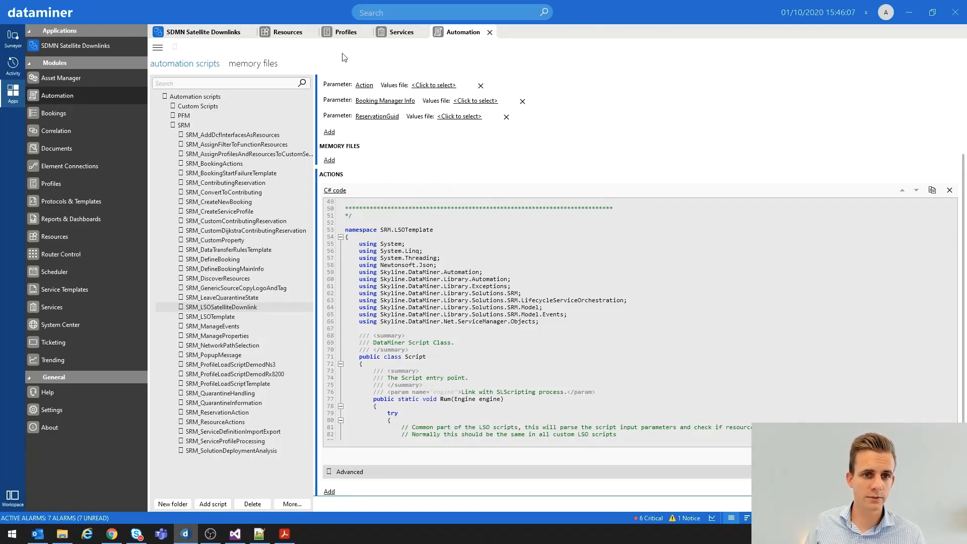
# Review the load scripts of the SAT_Demodulating profile definition alongside the LSO script, and reopen the RF Frequency profile parameter.
pyautogui.click(342, 33)
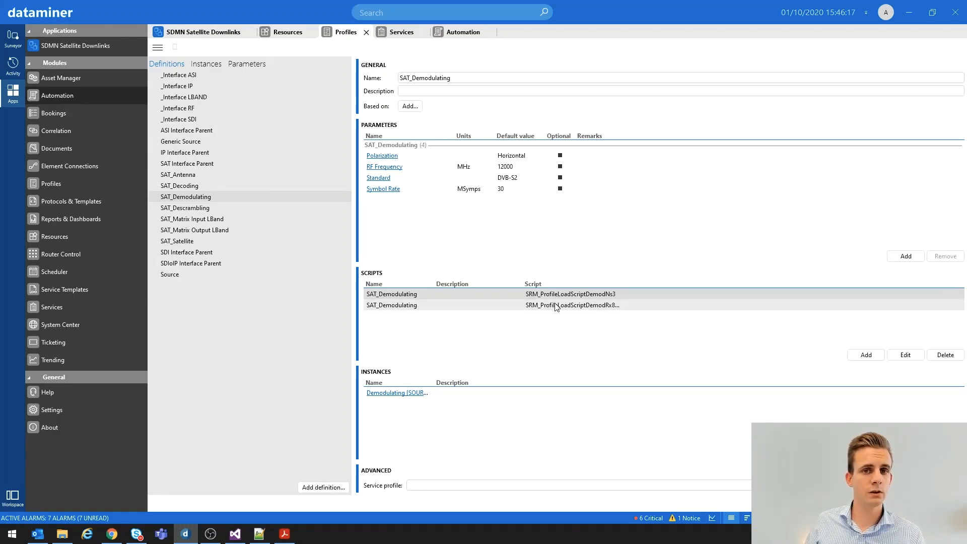
pyautogui.click(459, 34)
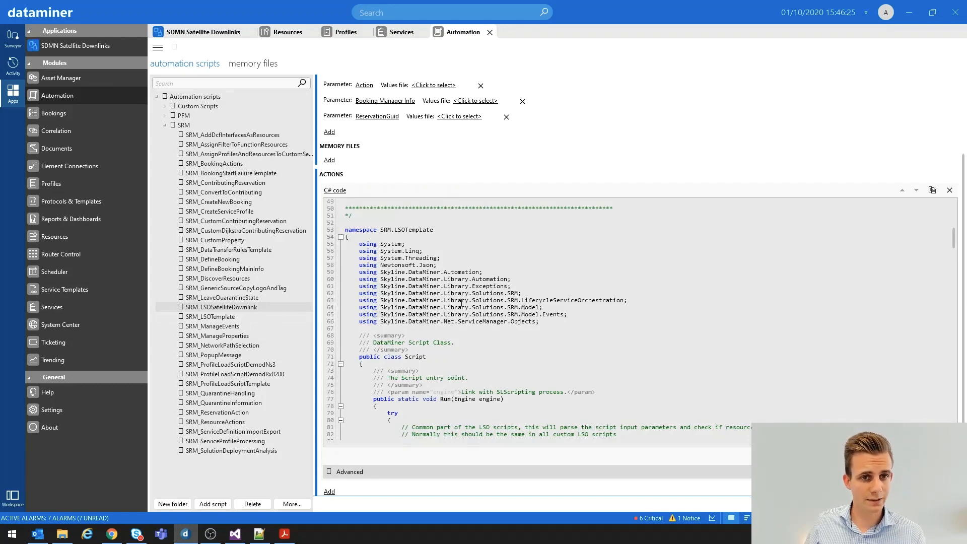
pyautogui.click(346, 32)
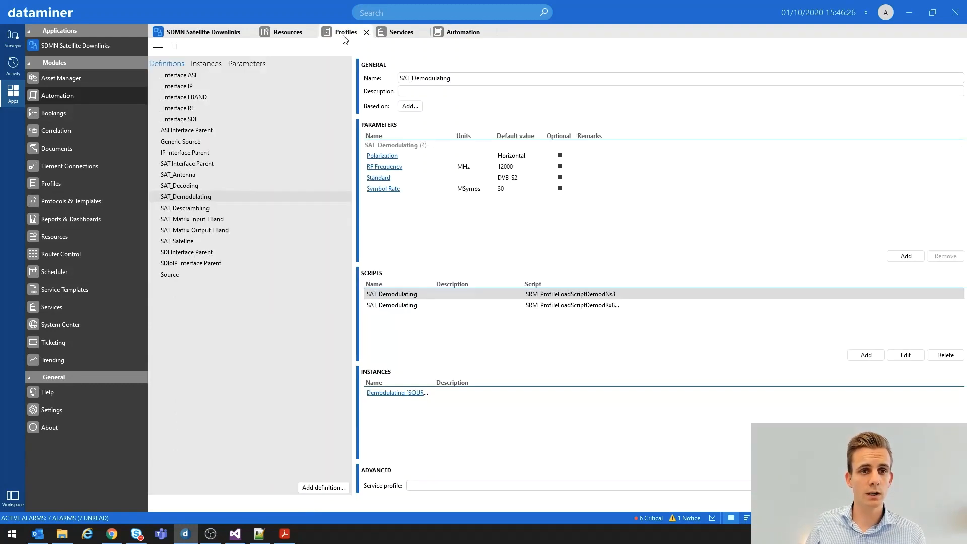
pyautogui.click(250, 65)
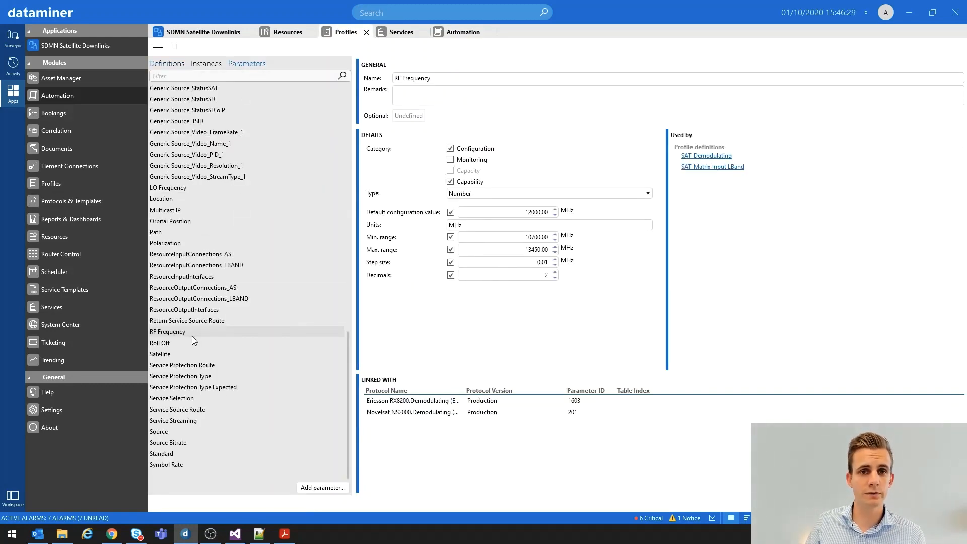